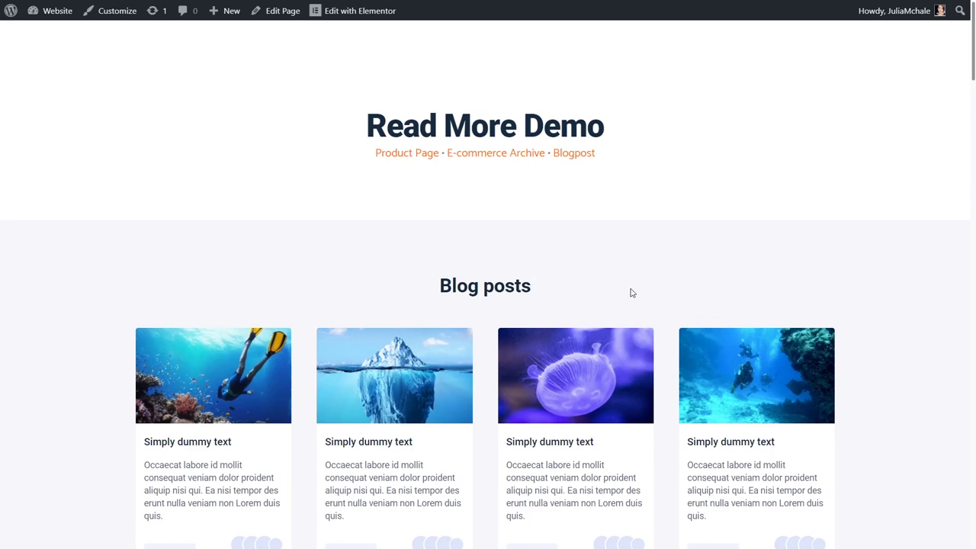
# Open the page for editing in Elementor and add a Read More widget in the empty area between the blog posts and the newsletter form.
pyautogui.click(358, 11)
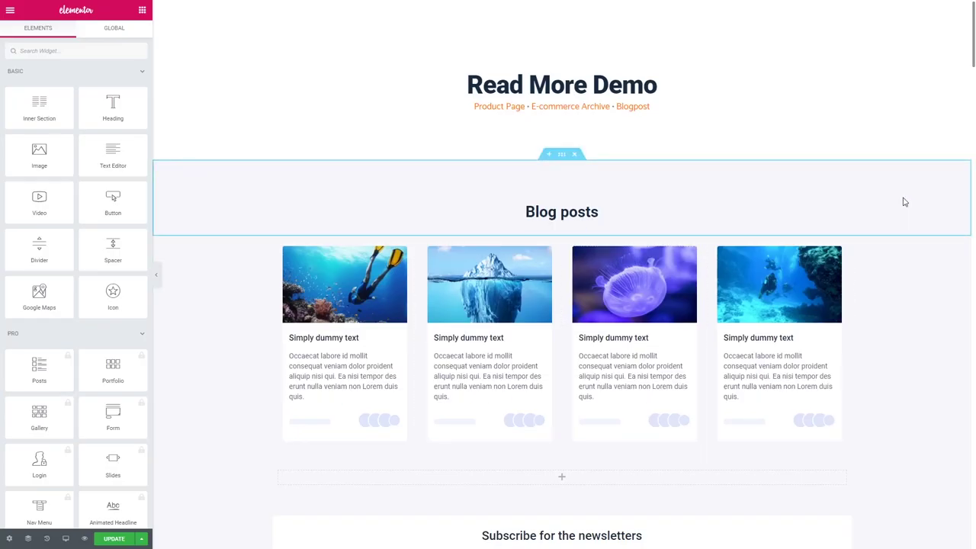
pyautogui.scroll(-3, 905, 202)
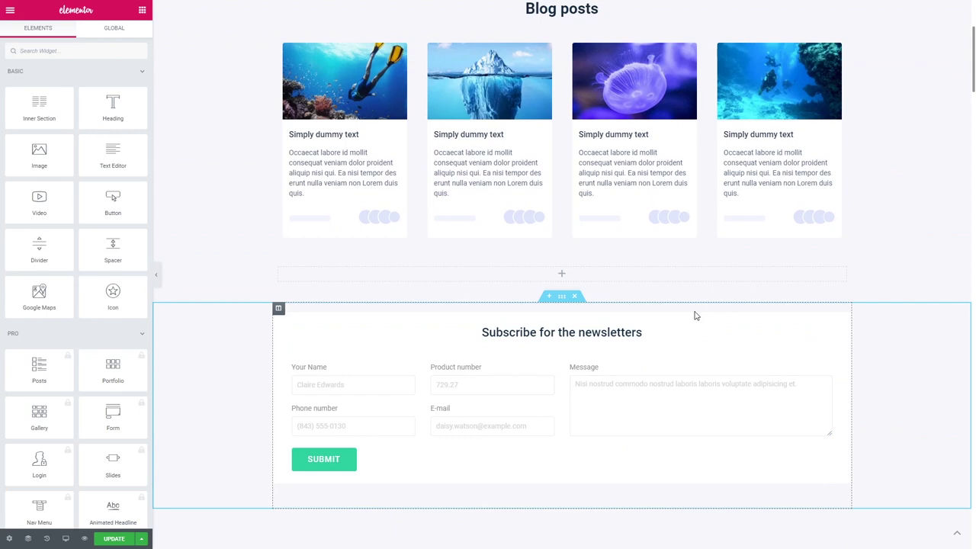
pyautogui.click(30, 50)
pyautogui.write('read more')
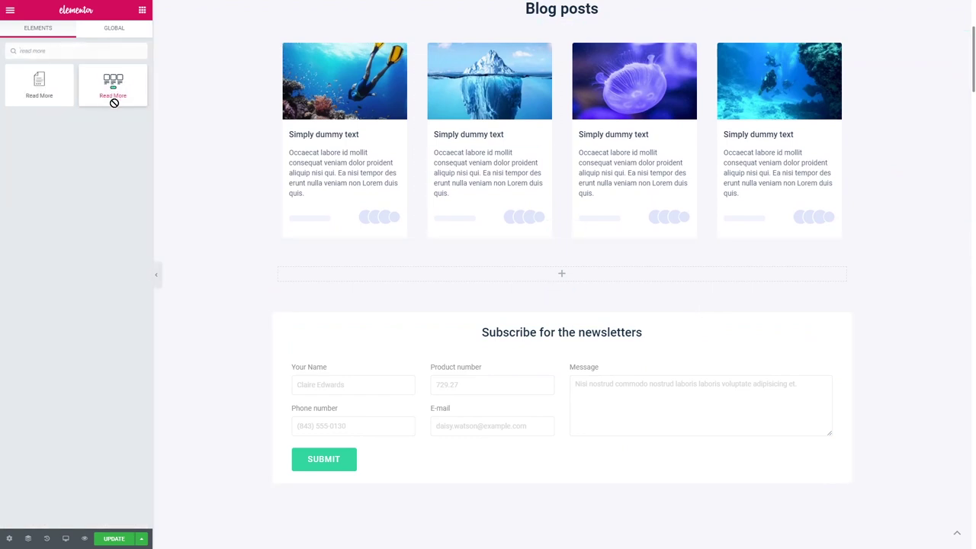
pyautogui.moveTo(115, 103); pyautogui.dragTo(619, 275)
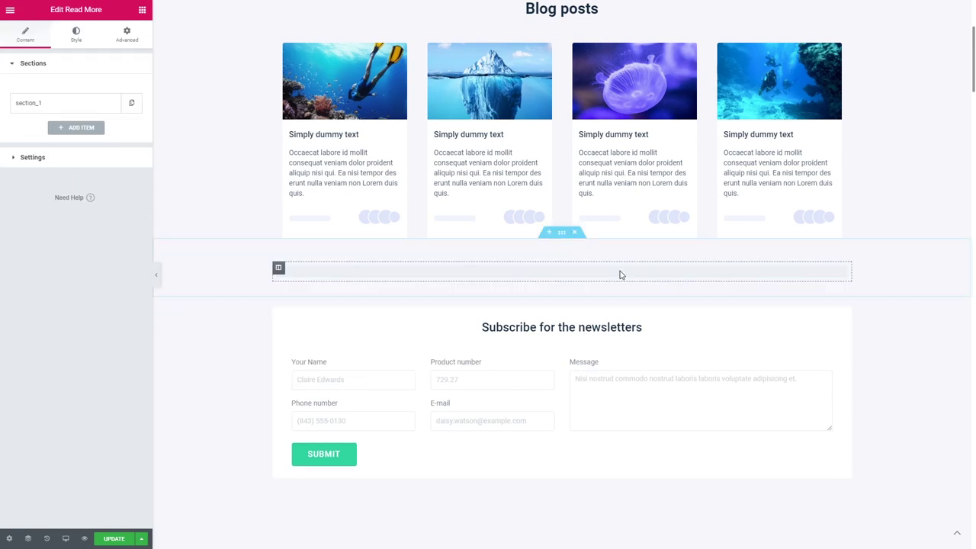
# Give the Read More button a double right-angle icon and set its show effect to Fall Perspective.
pyautogui.click(113, 158)
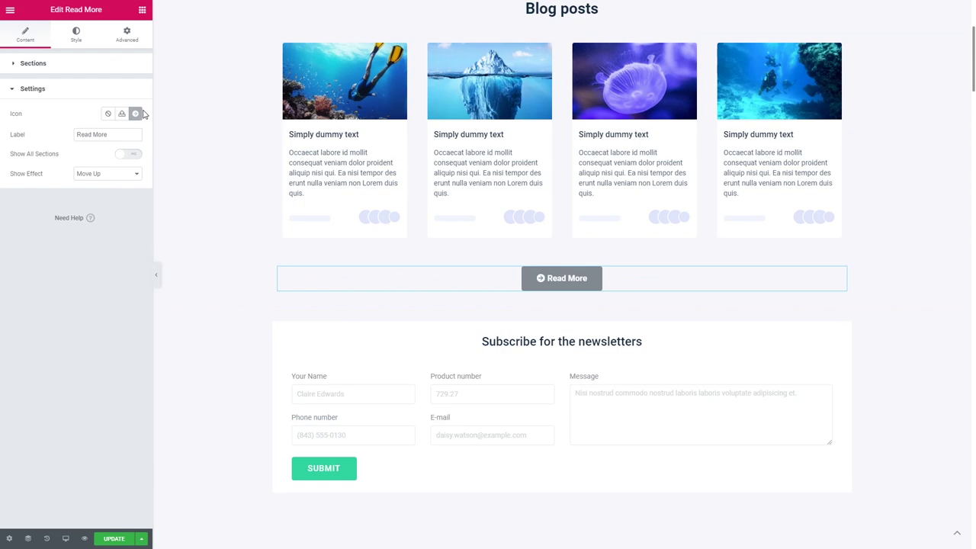
pyautogui.click(108, 116)
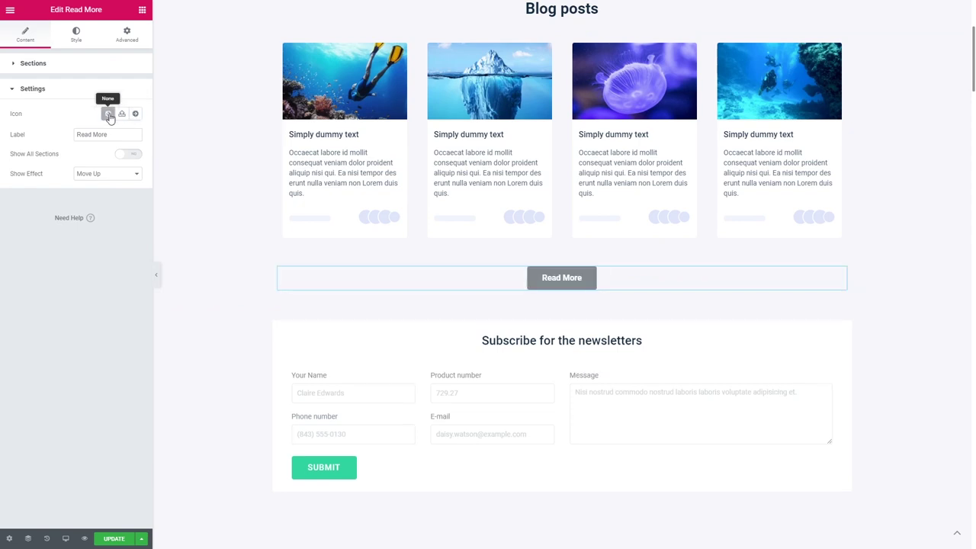
pyautogui.click(135, 114)
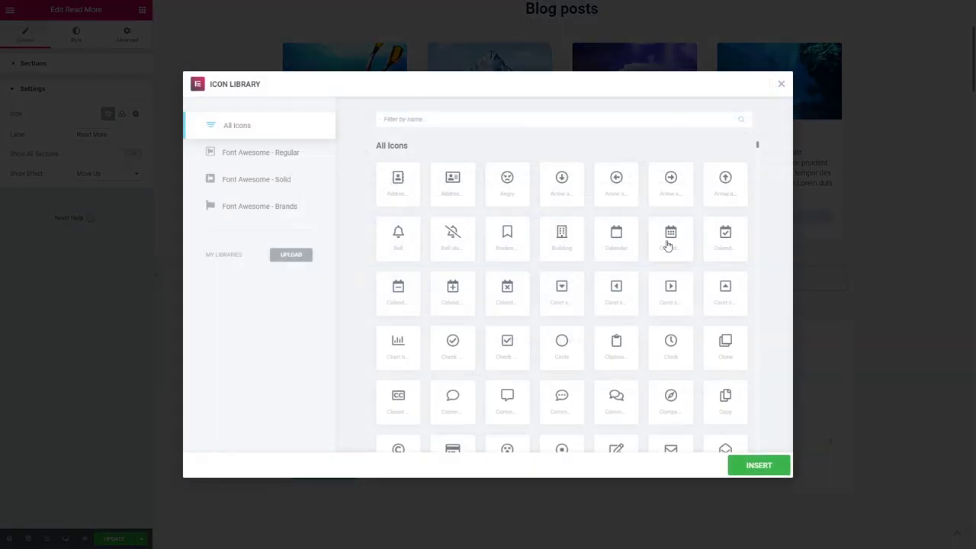
pyautogui.scroll(-15, 656, 242)
pyautogui.scroll(1, 650, 242)
pyautogui.click(670, 217)
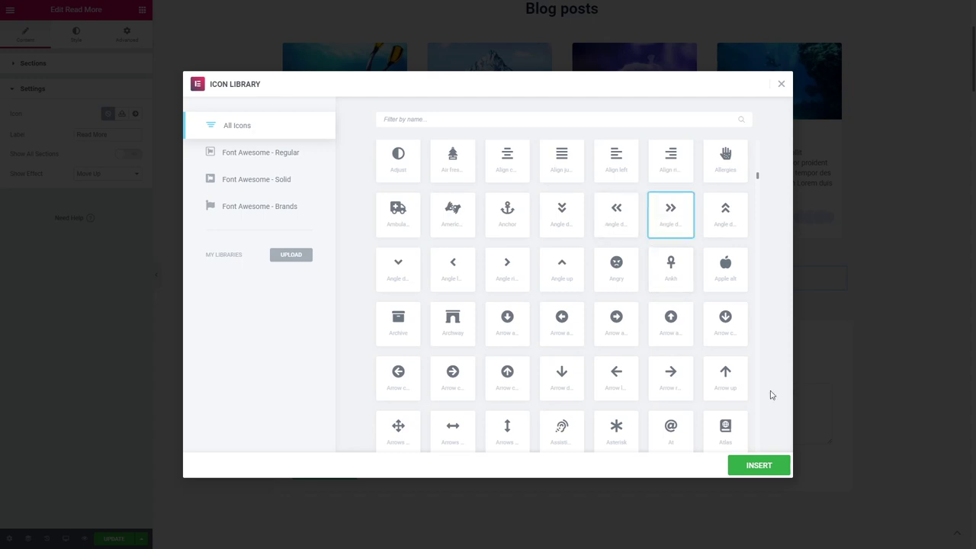
pyautogui.click(758, 465)
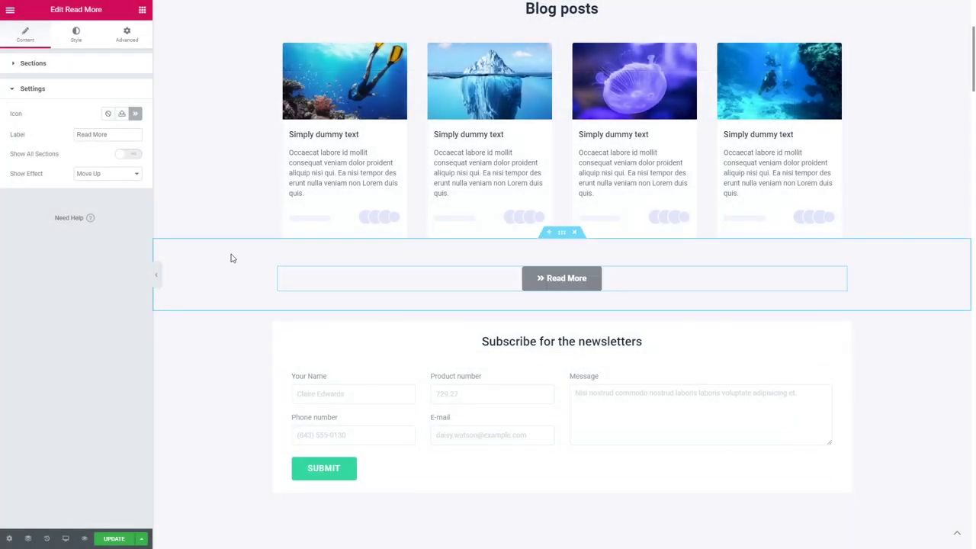
pyautogui.click(125, 174)
pyautogui.click(102, 225)
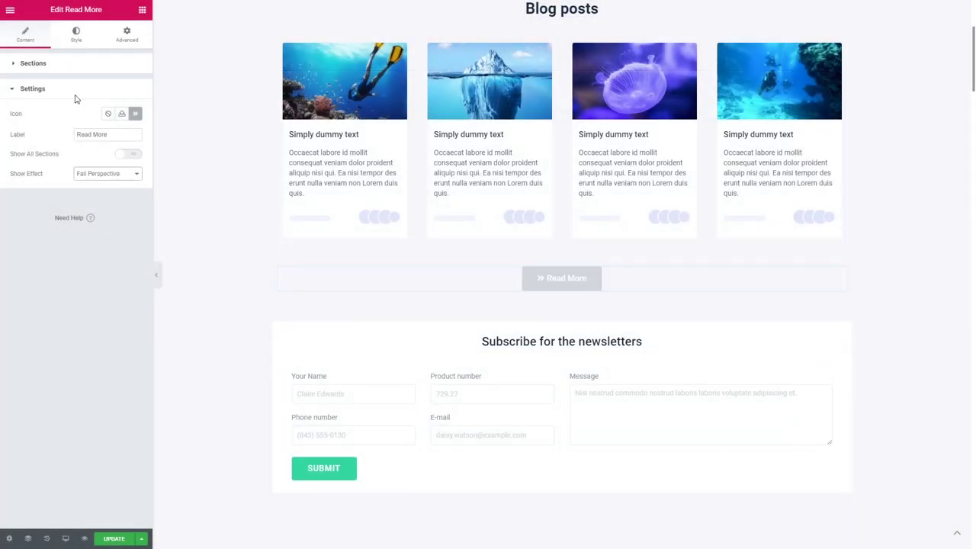
# Give the Read More button a Classic background in bright blue for its normal state.
pyautogui.click(72, 37)
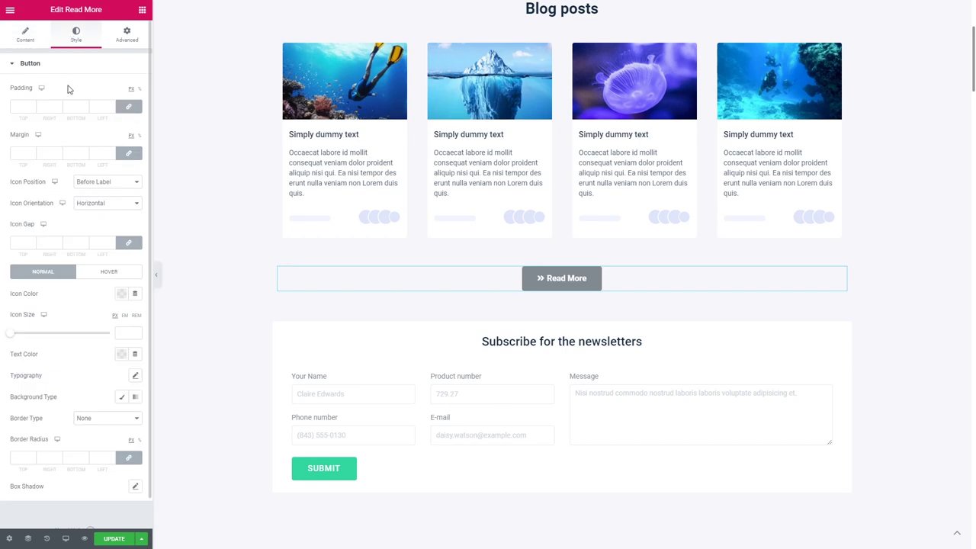
pyautogui.scroll(-1, 93, 283)
pyautogui.click(124, 366)
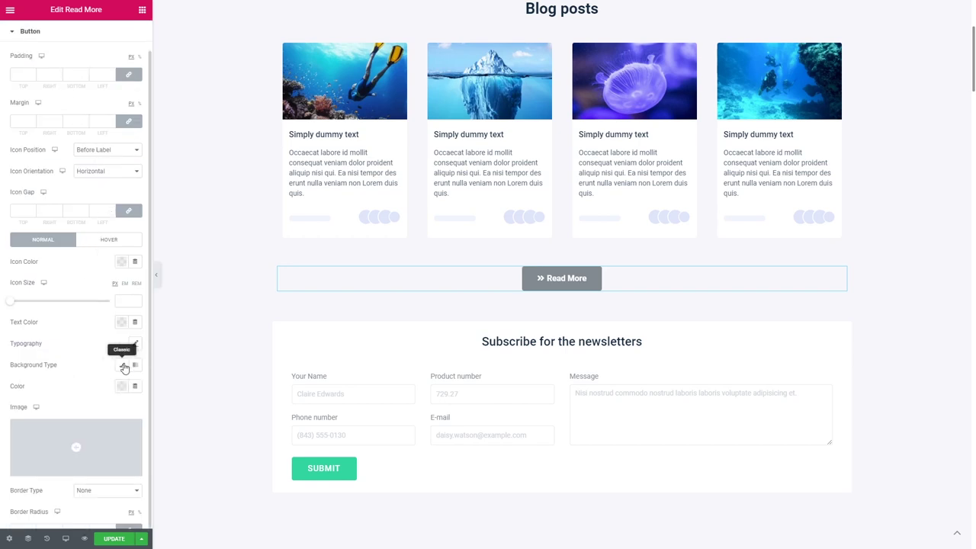
pyautogui.click(121, 386)
pyautogui.click(138, 336)
pyautogui.click(180, 244)
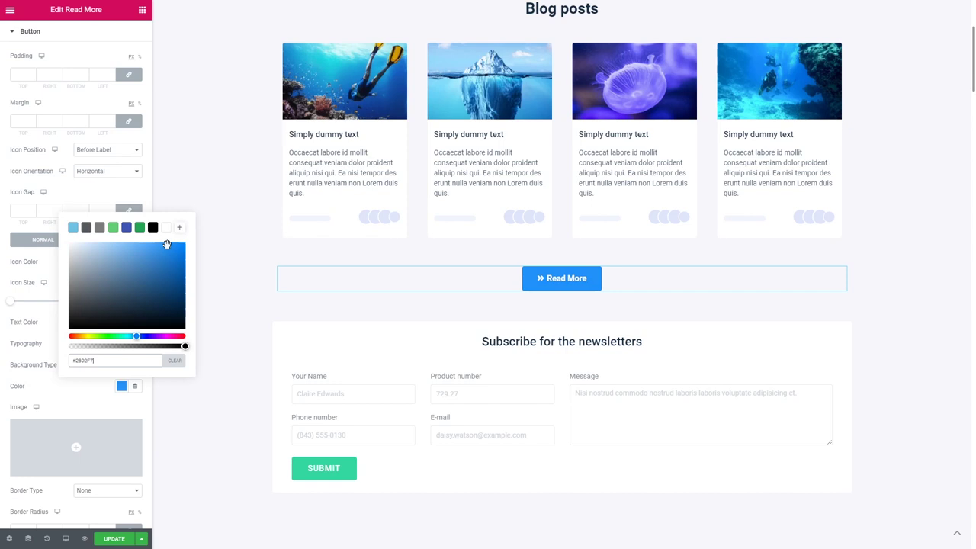
# Set the Read More button's normal text color and icon color to white (#FFFFFF).
pyautogui.scroll(-3, 147, 207)
pyautogui.click(121, 217)
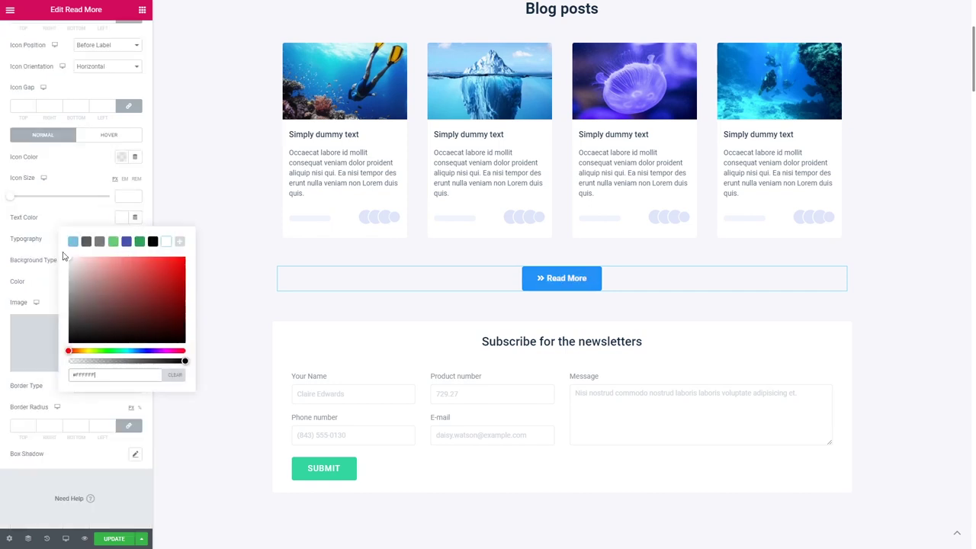
pyautogui.click(149, 217)
pyautogui.click(122, 156)
pyautogui.click(131, 147)
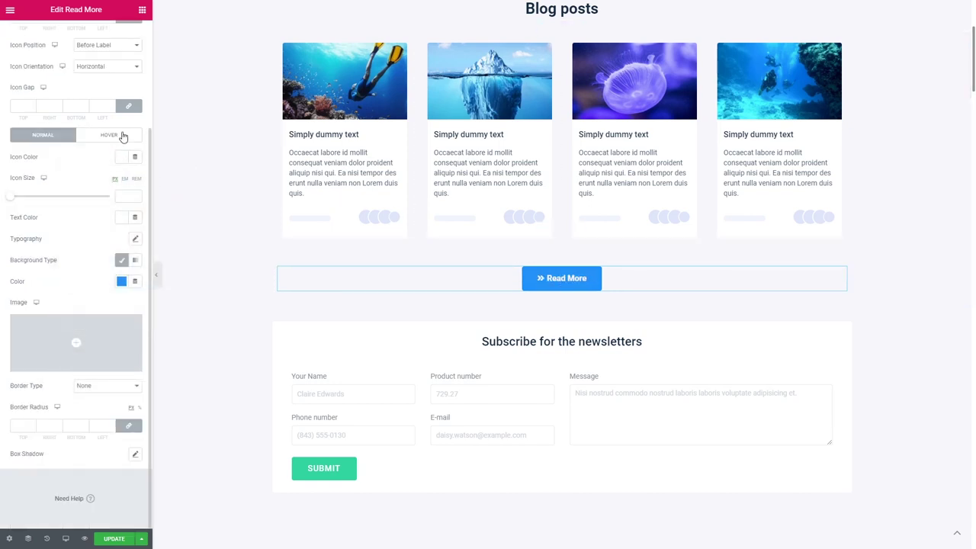
# Slightly enlarge the Read More button's text in its typography, keeping the Default font family.
pyautogui.click(135, 239)
pyautogui.click(88, 265)
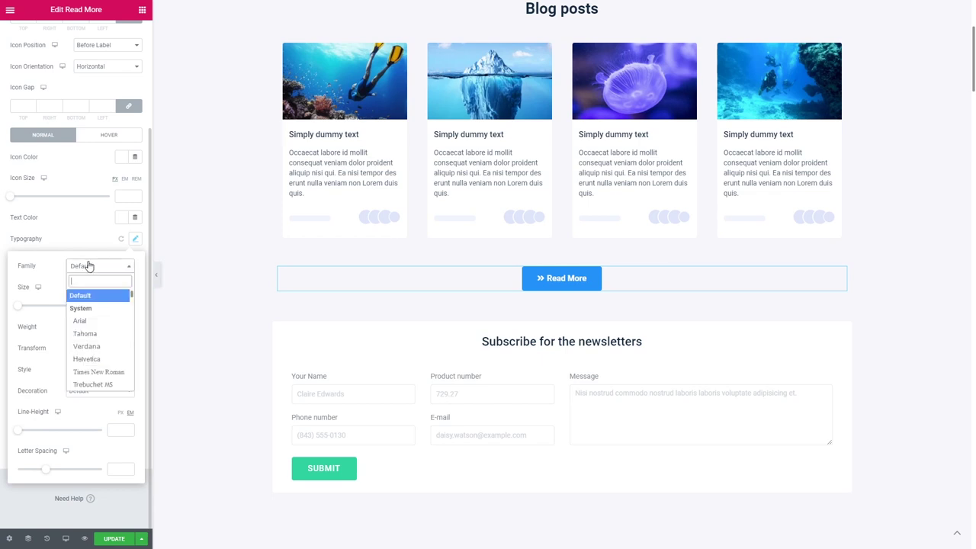
pyautogui.scroll(-5, 93, 334)
pyautogui.click(90, 346)
pyautogui.click(98, 265)
pyautogui.scroll(5, 98, 320)
pyautogui.click(98, 296)
pyautogui.moveTo(18, 305); pyautogui.dragTo(26, 307)
# Style the button's hover state with a Classic green background and white text and icon colors.
pyautogui.click(86, 221)
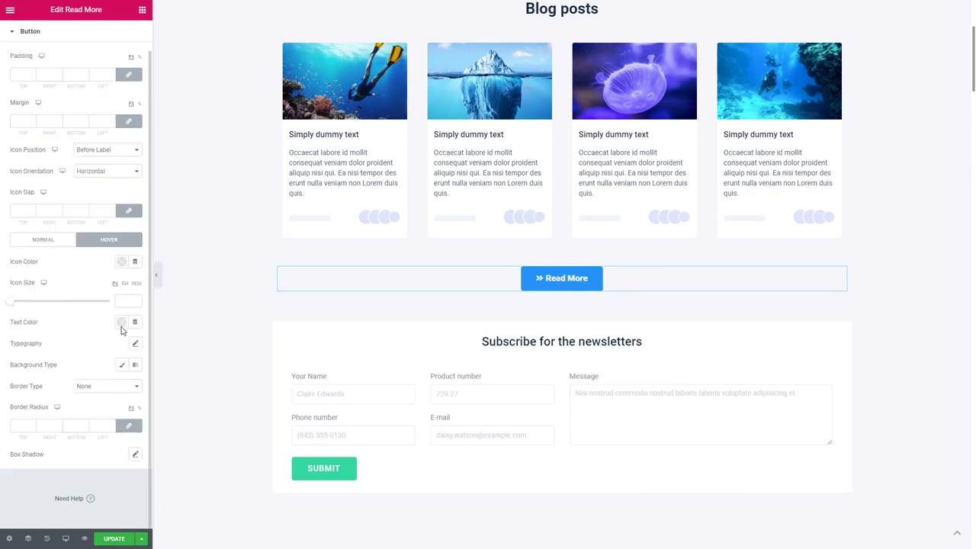
pyautogui.click(121, 365)
pyautogui.click(120, 386)
pyautogui.click(137, 251)
pyautogui.click(121, 386)
pyautogui.click(121, 321)
pyautogui.click(70, 364)
pyautogui.click(121, 262)
pyautogui.click(70, 303)
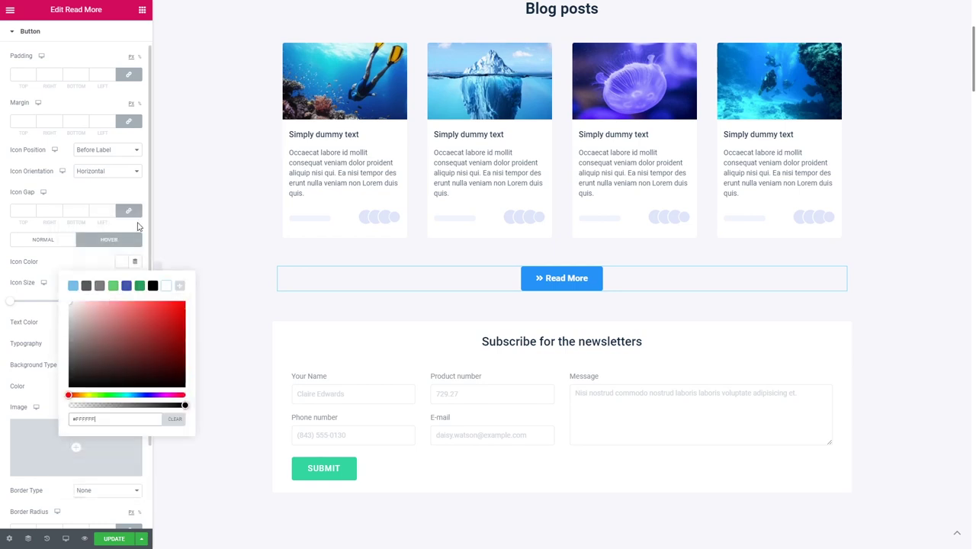
pyautogui.click(138, 226)
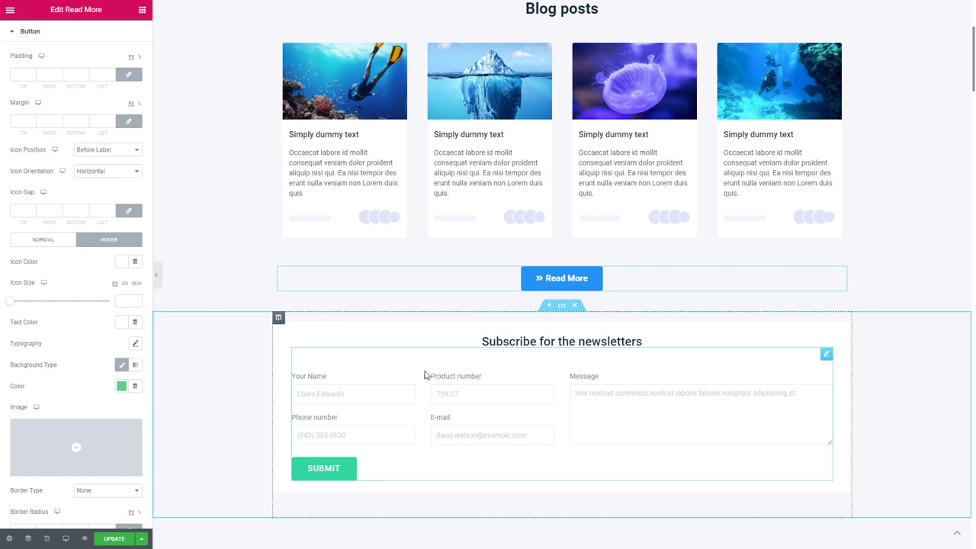
# Give the newsletter form section the CSS ID contact-form-section and copy that ID.
pyautogui.scroll(-1, 551, 388)
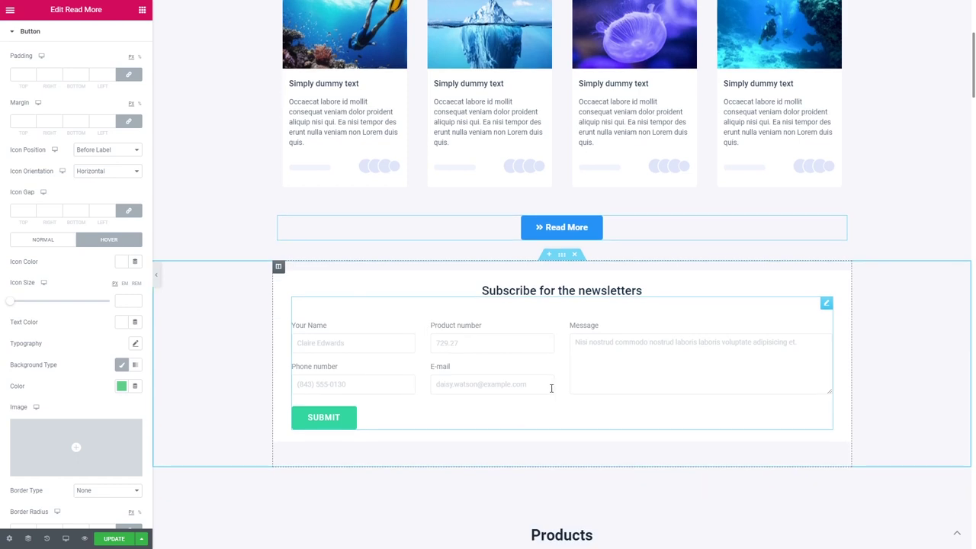
pyautogui.click(561, 255)
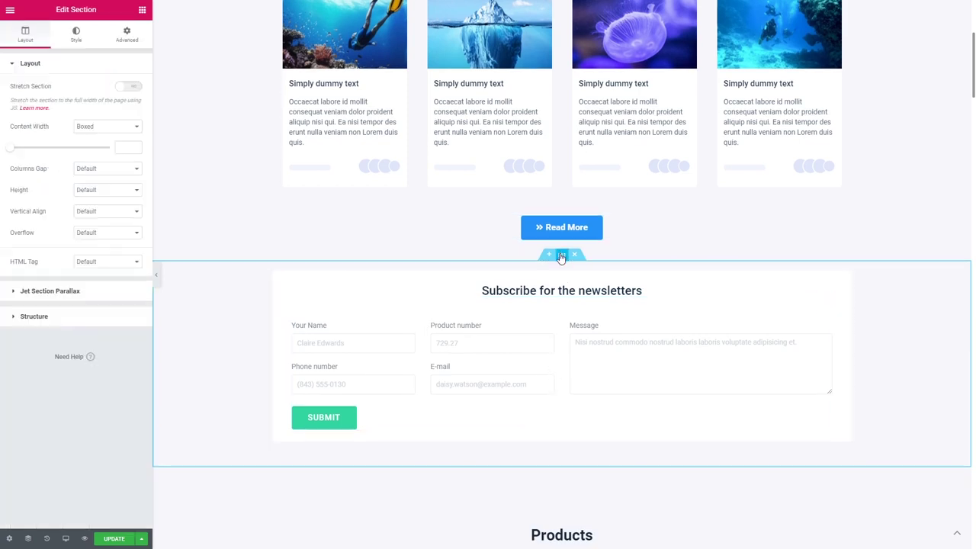
pyautogui.click(127, 36)
pyautogui.click(83, 203)
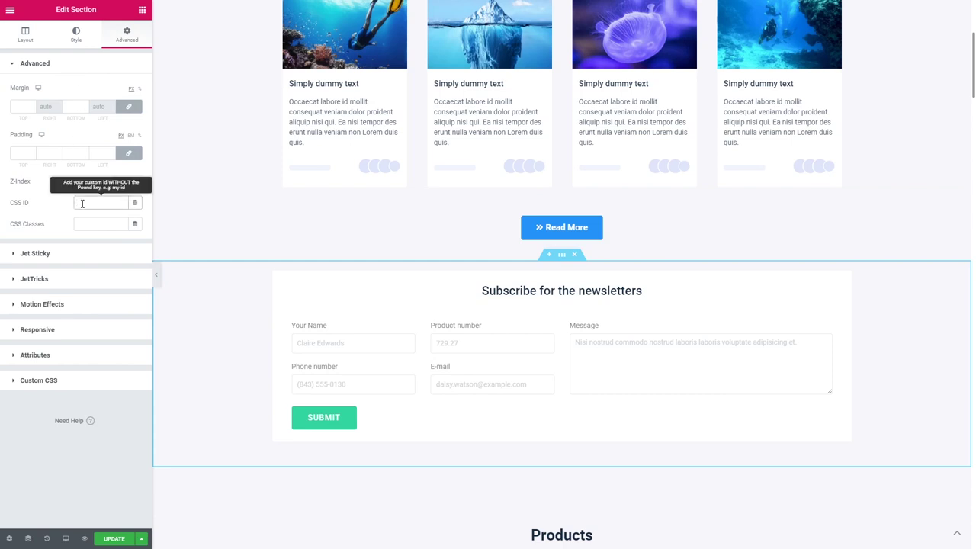
pyautogui.write('contact-form-section')
pyautogui.hotkey('ctrl', 'a')
pyautogui.hotkey('ctrl', 'c')
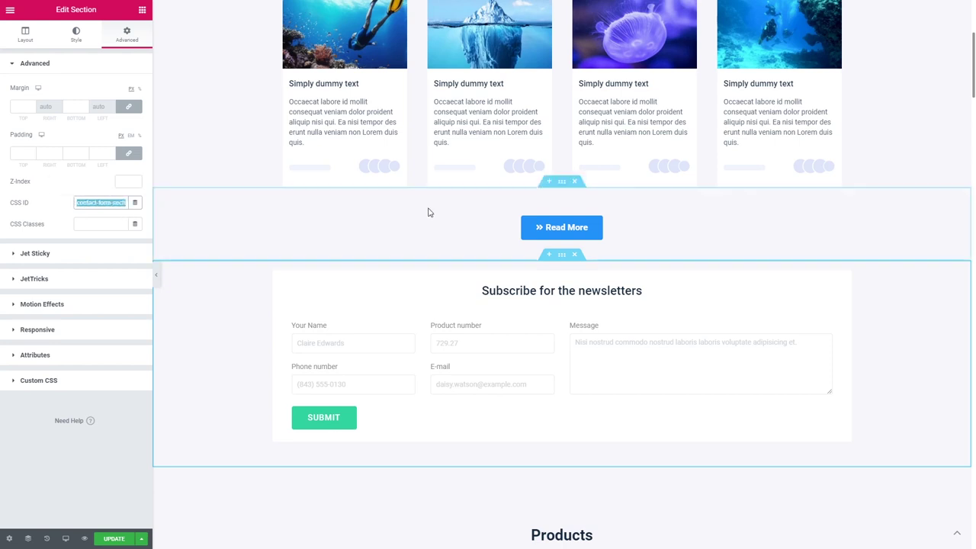
# Replace the section ID of the Read More widget's first section item with the copied contact-form-section ID.
pyautogui.click(608, 220)
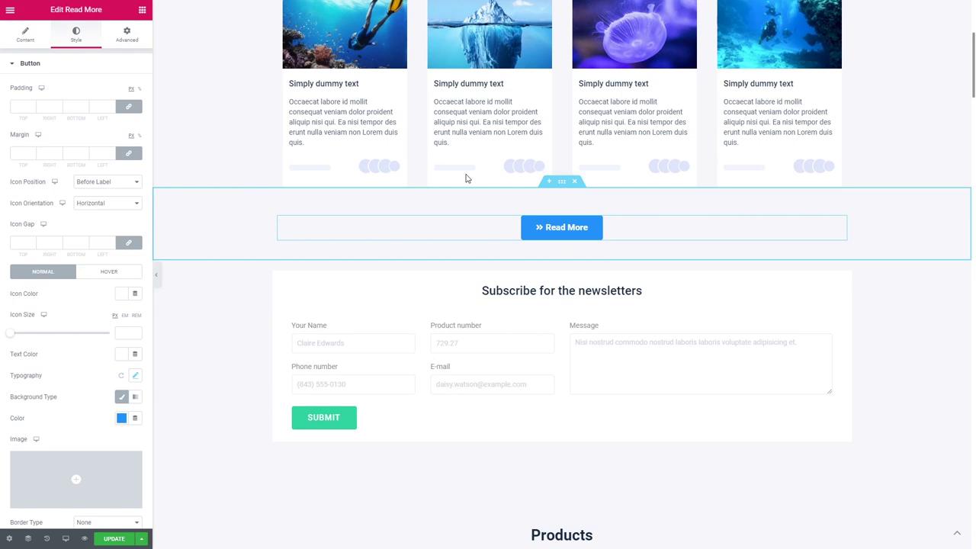
pyautogui.click(26, 36)
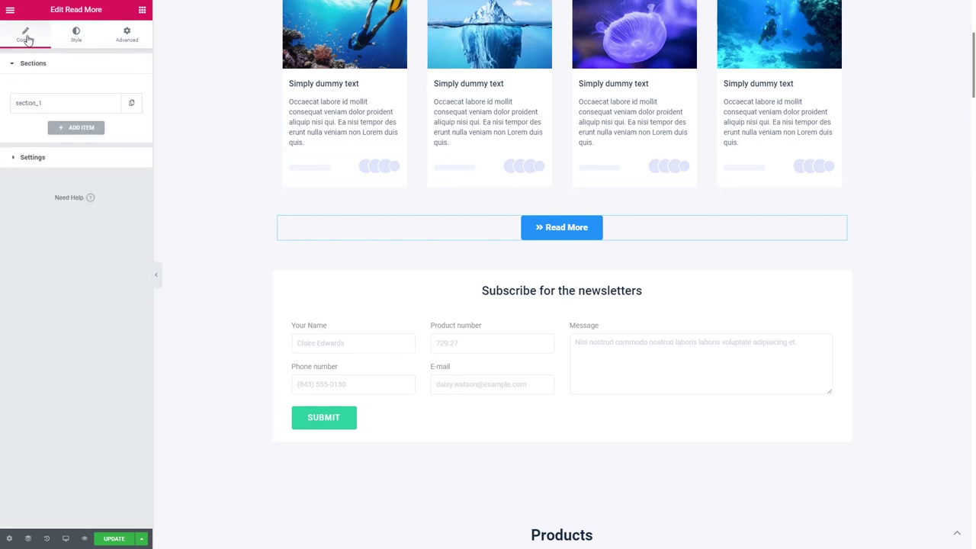
pyautogui.click(67, 103)
pyautogui.moveTo(120, 128); pyautogui.dragTo(66, 131)
pyautogui.hotkey('ctrl', 'v')
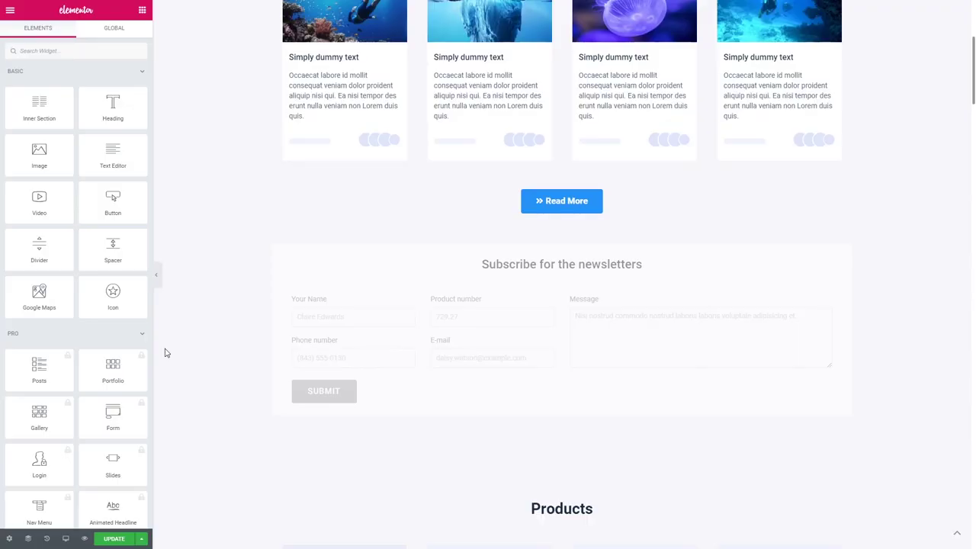
# Add a Text Editor widget below the Terms of Use paragraph and replace its text with the longer terms and bullet list.
pyautogui.scroll(-5, 915, 174)
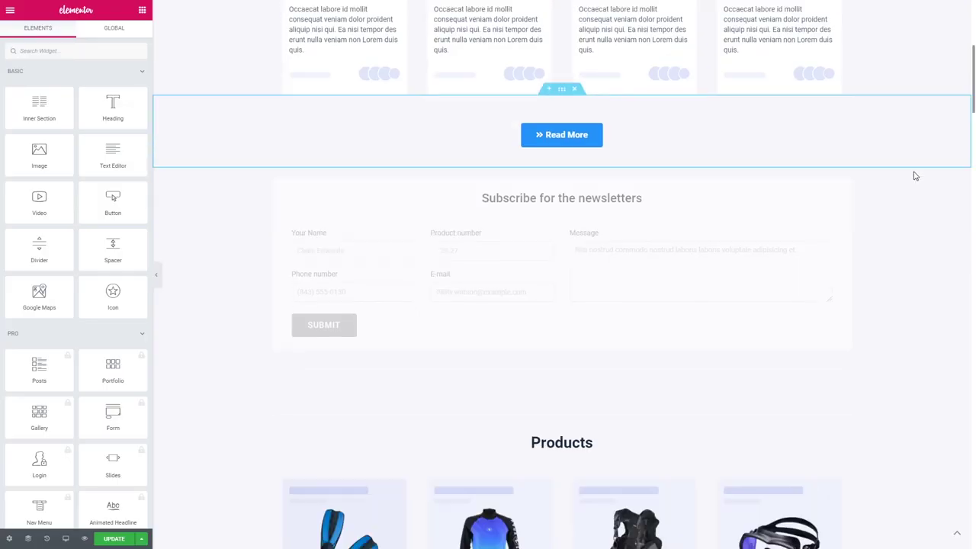
pyautogui.scroll(-1, 449, 405)
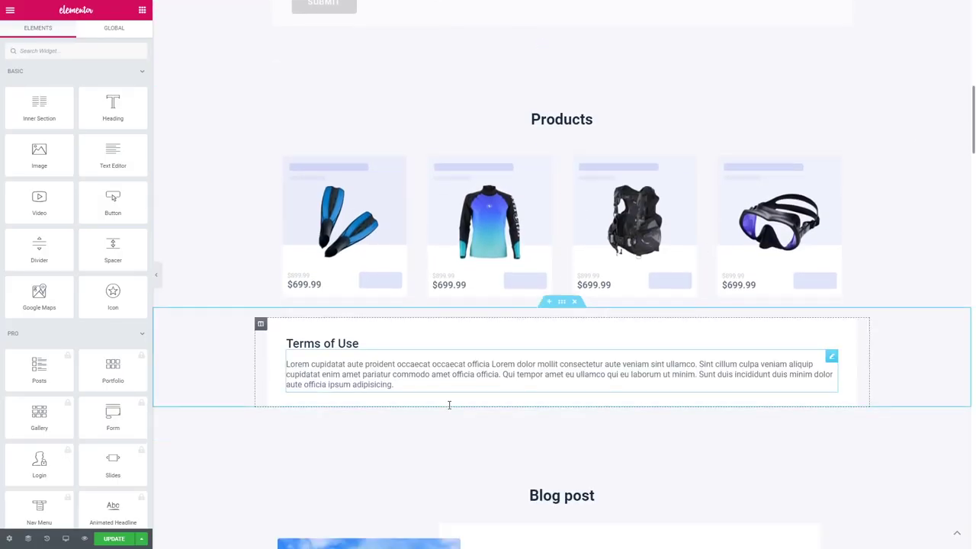
pyautogui.moveTo(108, 152); pyautogui.dragTo(412, 374)
pyautogui.moveTo(122, 185); pyautogui.dragTo(4, 149)
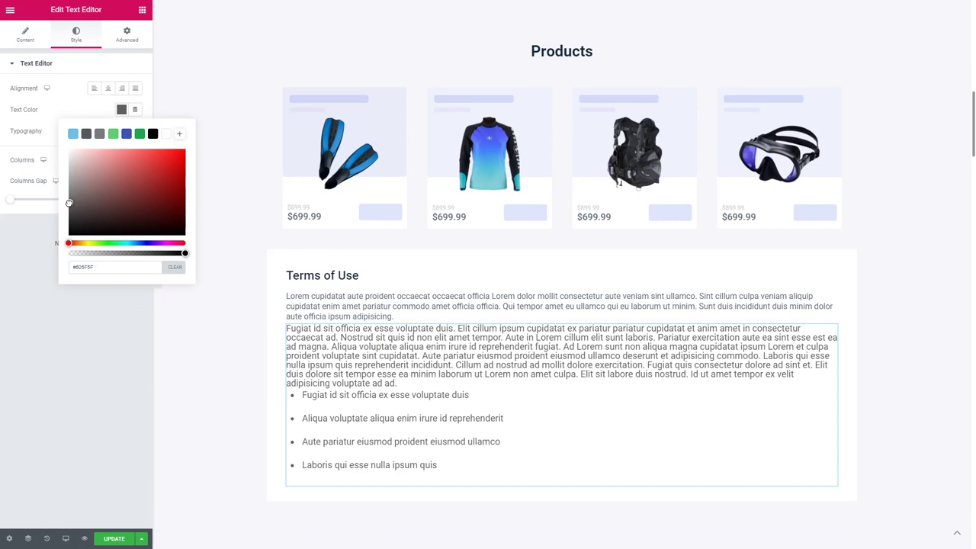
# Style the added terms text in grey italic with a smaller font size.
pyautogui.click(135, 131)
pyautogui.click(84, 262)
pyautogui.click(85, 293)
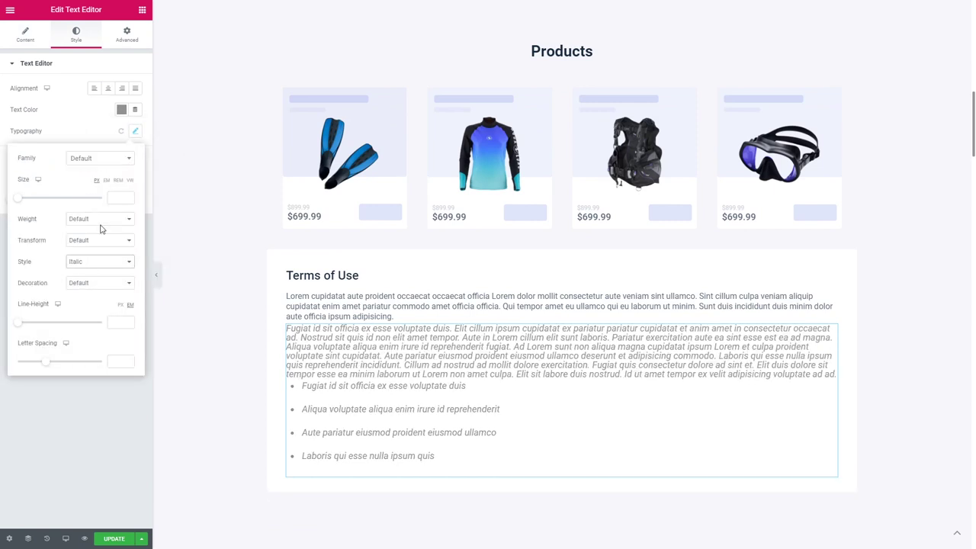
pyautogui.click(120, 197)
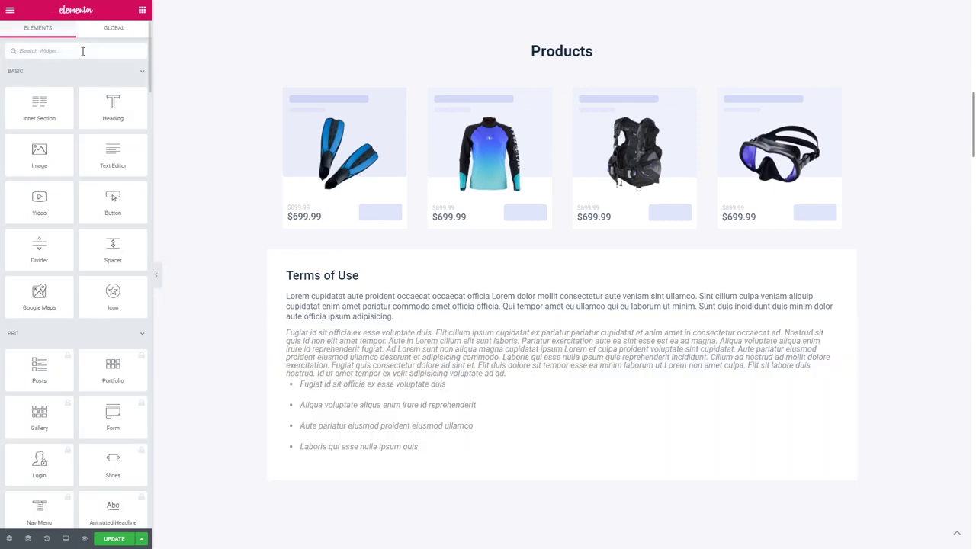
# Add a Read More widget between the Terms of Use paragraph and the italic terms text.
pyautogui.click(83, 51)
pyautogui.write('read more')
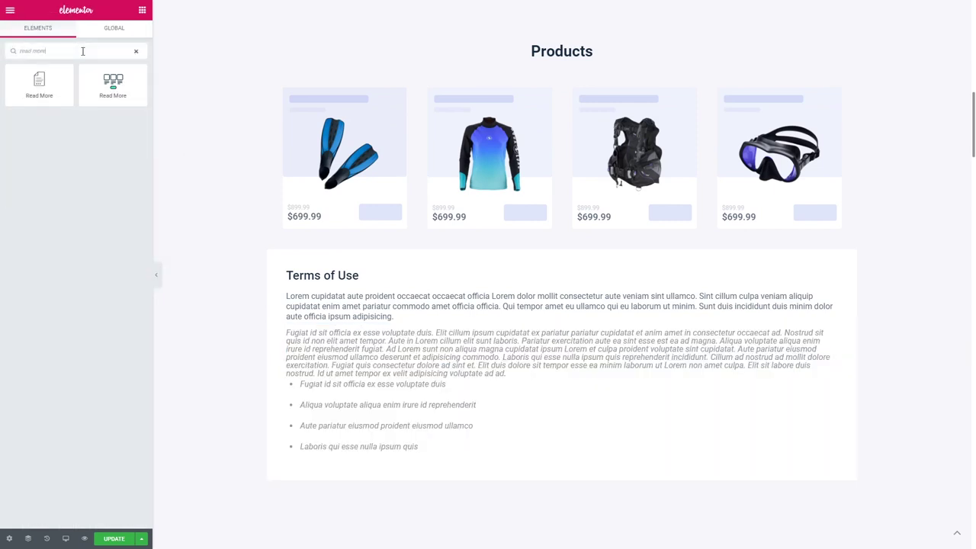
pyautogui.moveTo(108, 84); pyautogui.dragTo(411, 329)
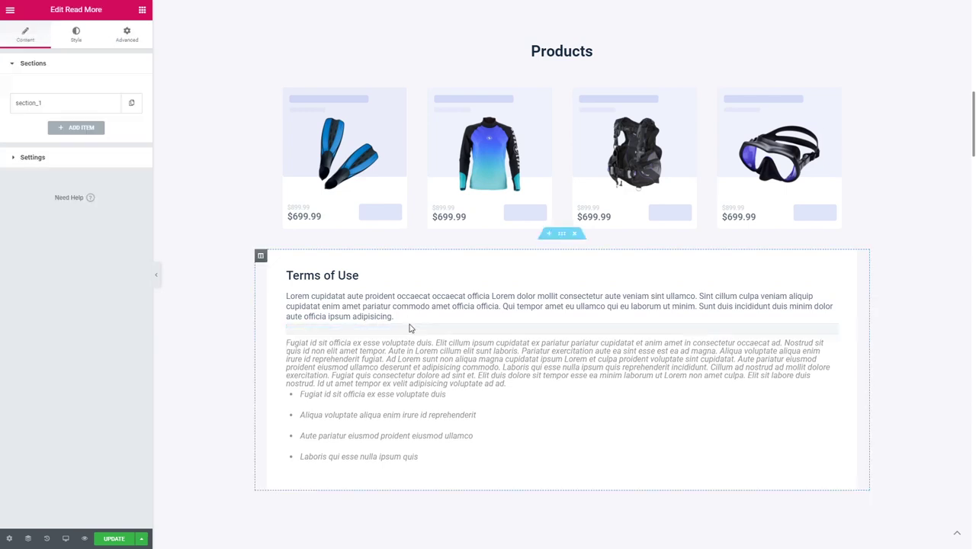
# Remove the icon from the Terms of Use Read More button and set its label to More Info.
pyautogui.click(32, 157)
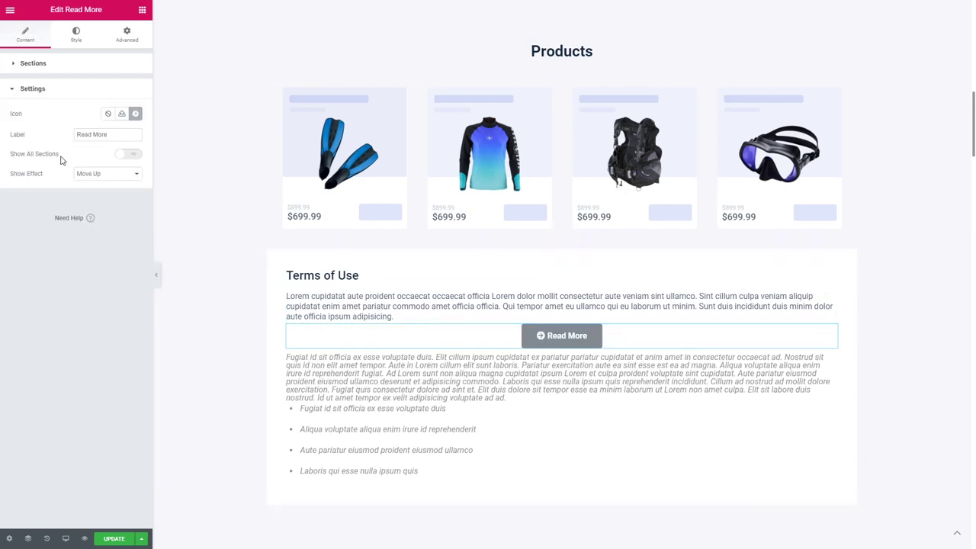
pyautogui.click(107, 114)
pyautogui.moveTo(113, 134); pyautogui.dragTo(64, 135)
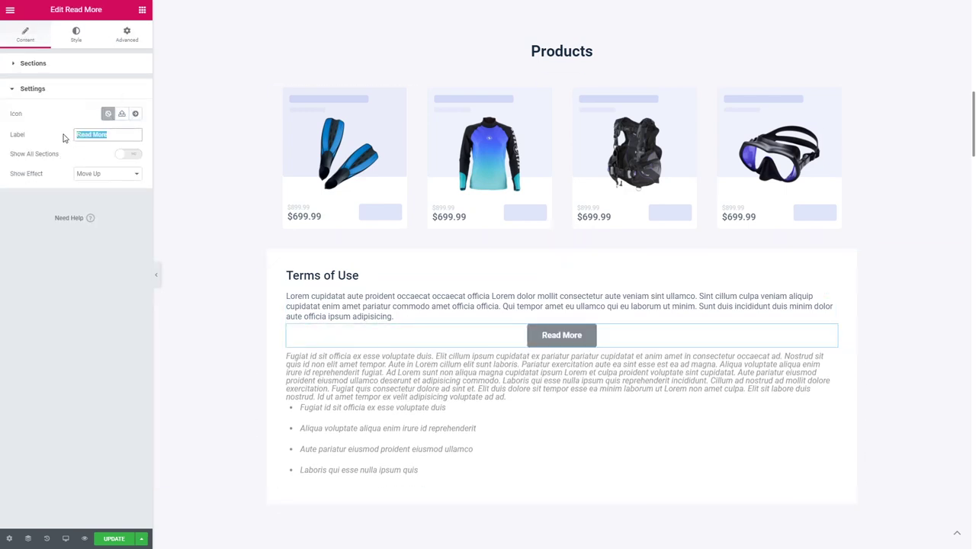
pyautogui.write('More Info')
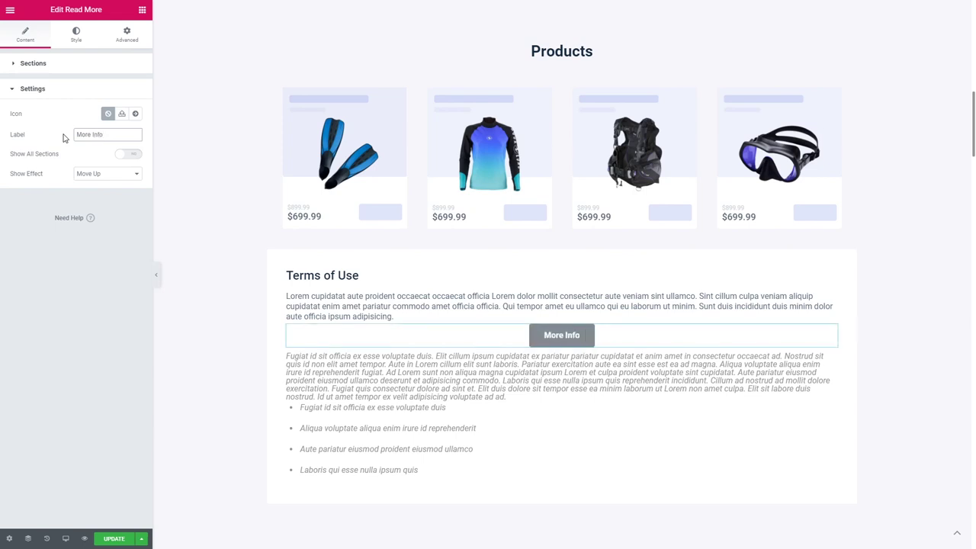
# Choose a show effect for the More Info widget and make its button background fully transparent.
pyautogui.click(100, 173)
pyautogui.click(94, 209)
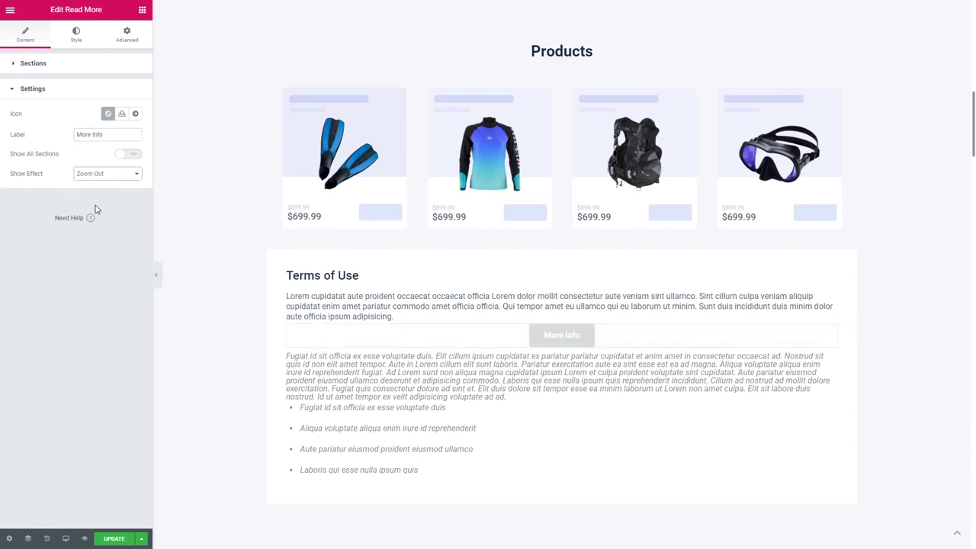
pyautogui.click(79, 36)
pyautogui.scroll(-1, 92, 228)
pyautogui.click(122, 365)
pyautogui.click(122, 385)
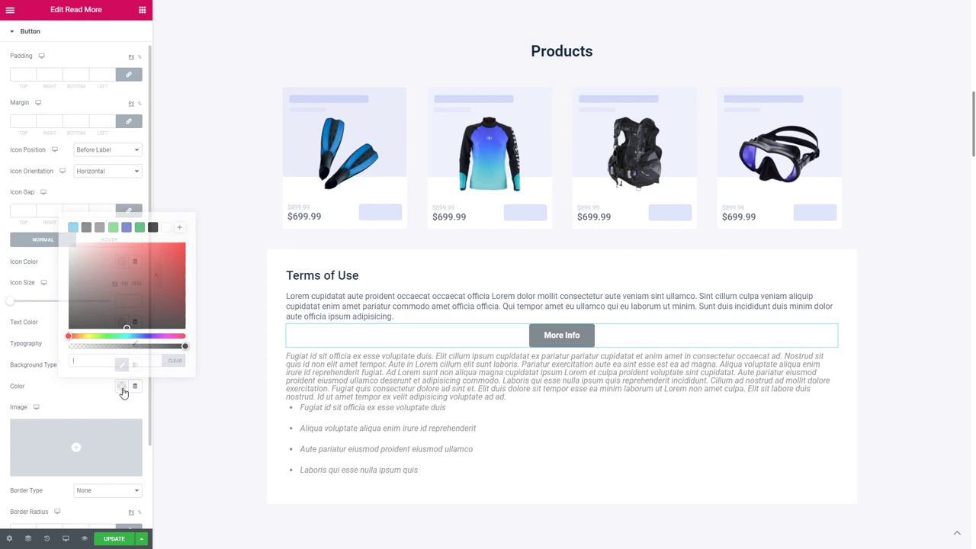
pyautogui.moveTo(184, 346); pyautogui.dragTo(31, 346)
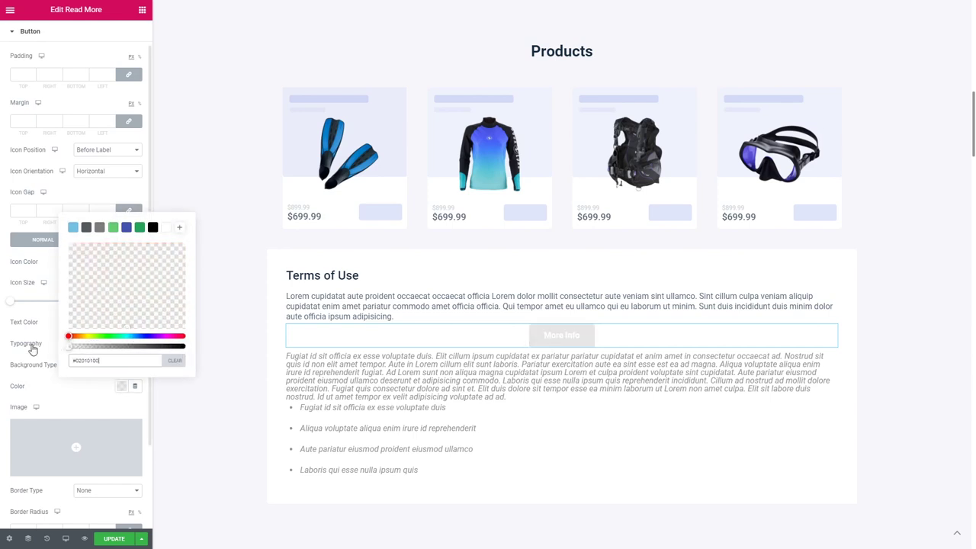
pyautogui.click(128, 192)
# Set the More Info button's text colour to blue and underline its label.
pyautogui.click(120, 323)
pyautogui.click(127, 347)
pyautogui.scroll(-2, 147, 295)
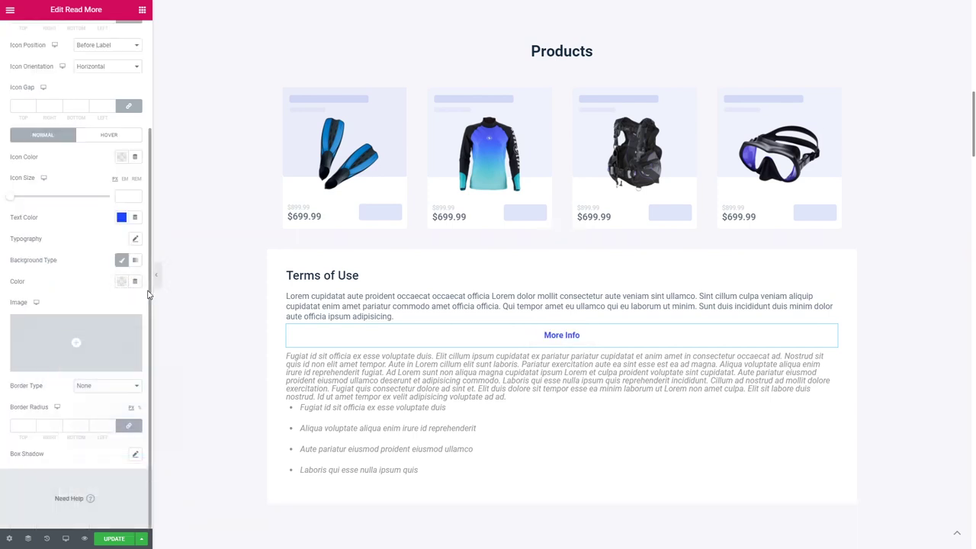
pyautogui.click(135, 238)
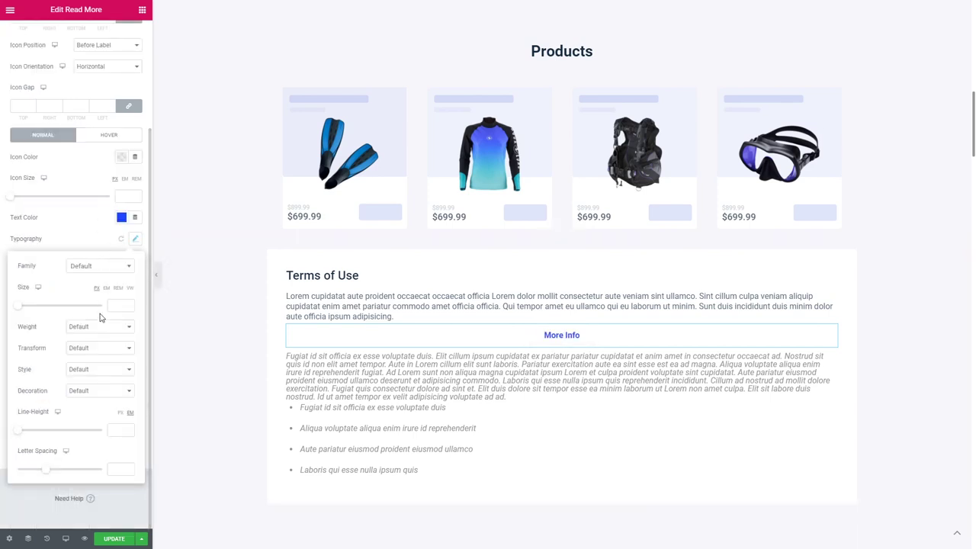
pyautogui.click(87, 412)
# Set the More Info button's margin and padding to 0 on all sides.
pyautogui.moveTo(150, 154); pyautogui.dragTo(150, 48)
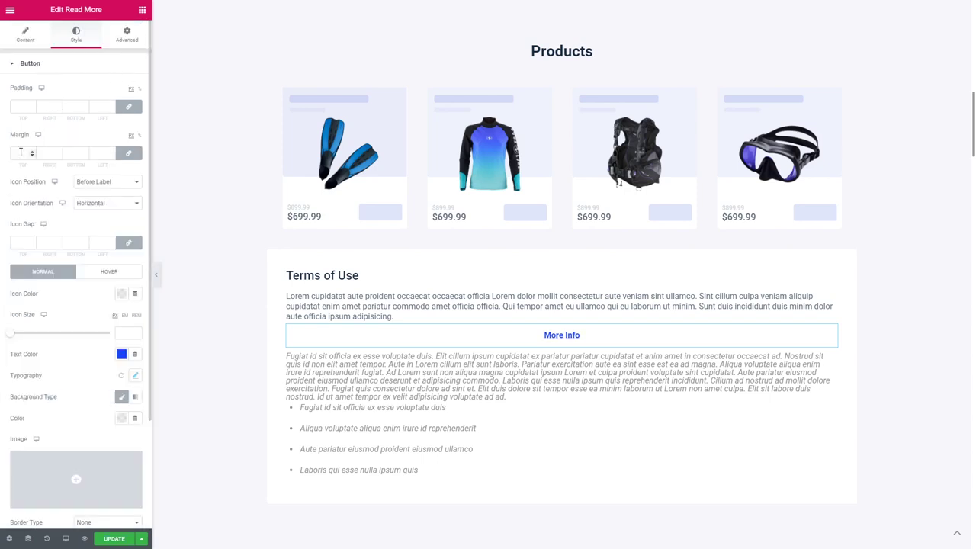
pyautogui.click(23, 106)
pyautogui.write('0')
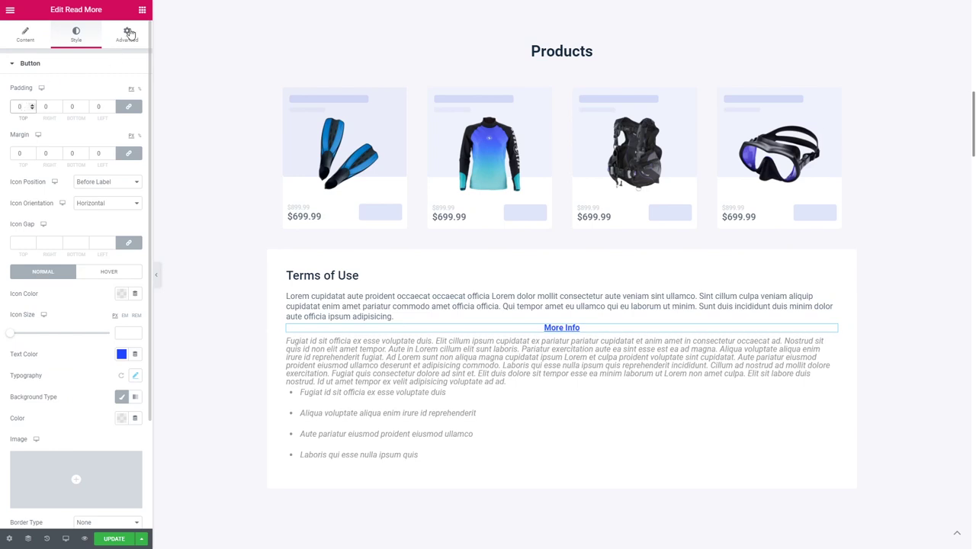
# Set the More Info widget's positioning width to Inline (auto).
pyautogui.click(128, 34)
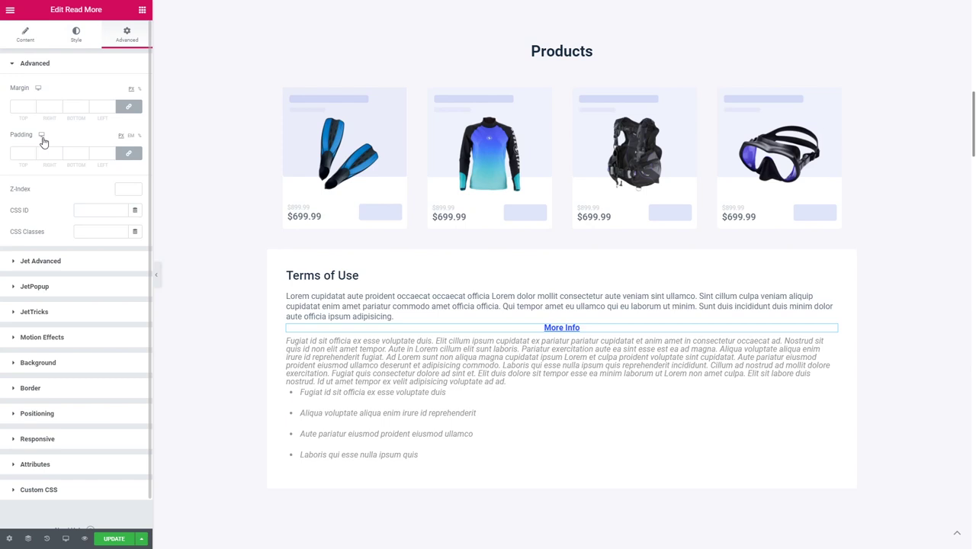
pyautogui.click(51, 413)
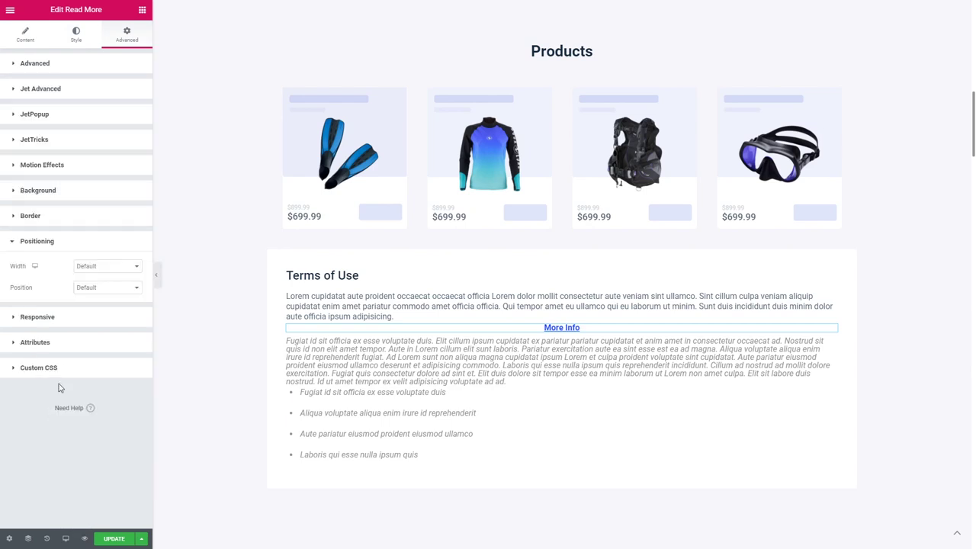
pyautogui.click(99, 266)
pyautogui.click(95, 294)
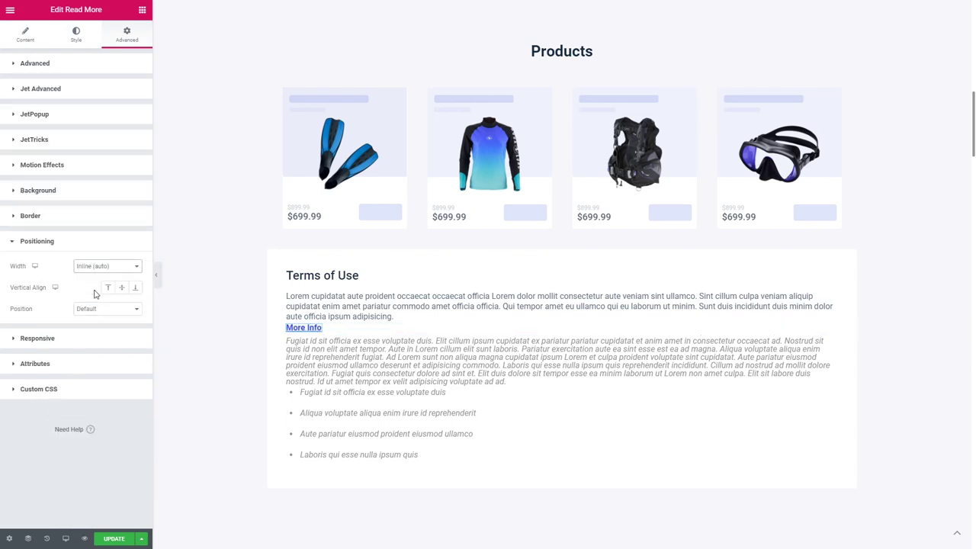
# Give the italic terms text the CSS ID "text-section" and copy that ID.
pyautogui.click(557, 357)
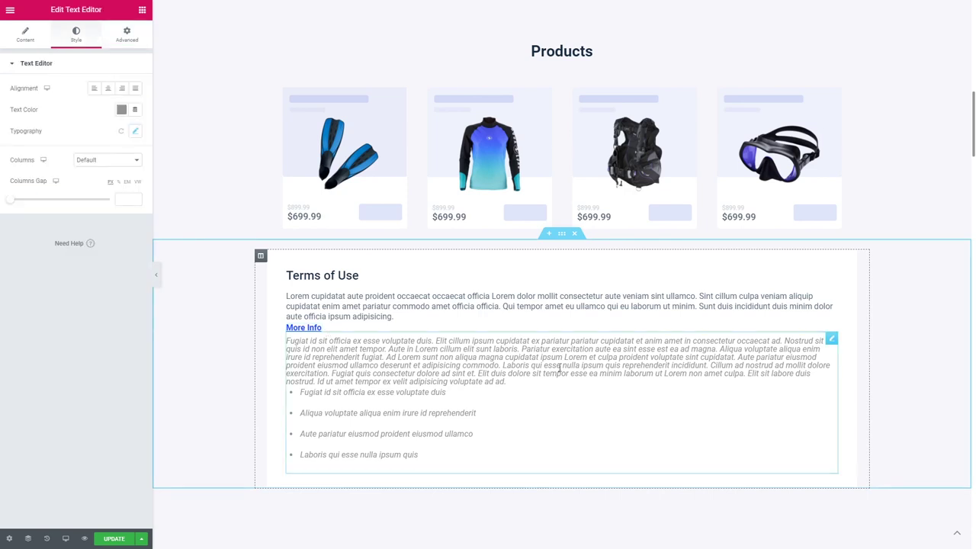
pyautogui.click(126, 34)
pyautogui.click(98, 210)
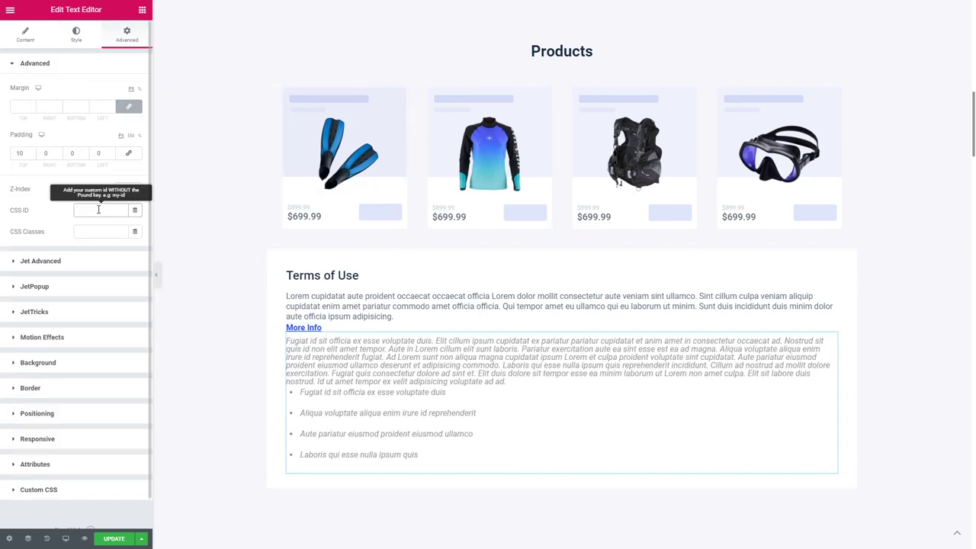
pyautogui.write('text-section')
pyautogui.moveTo(113, 210); pyautogui.dragTo(65, 218)
pyautogui.hotkey('ctrl', 'c')
# Assign text-section as the section ID the More Info widget reveals, and test the link on the live page.
pyautogui.click(318, 328)
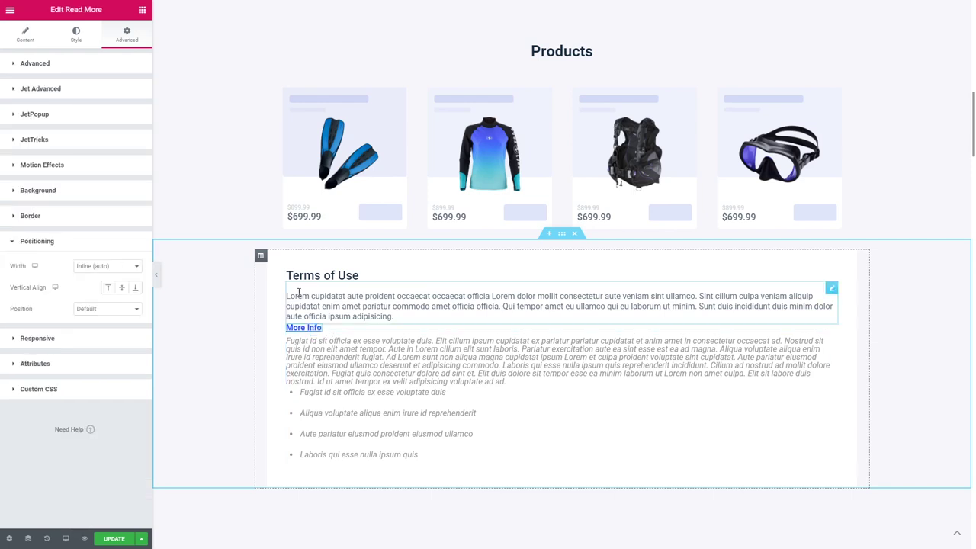
pyautogui.click(26, 34)
pyautogui.click(60, 103)
pyautogui.doubleClick(85, 127)
pyautogui.hotkey('ctrl', 'v')
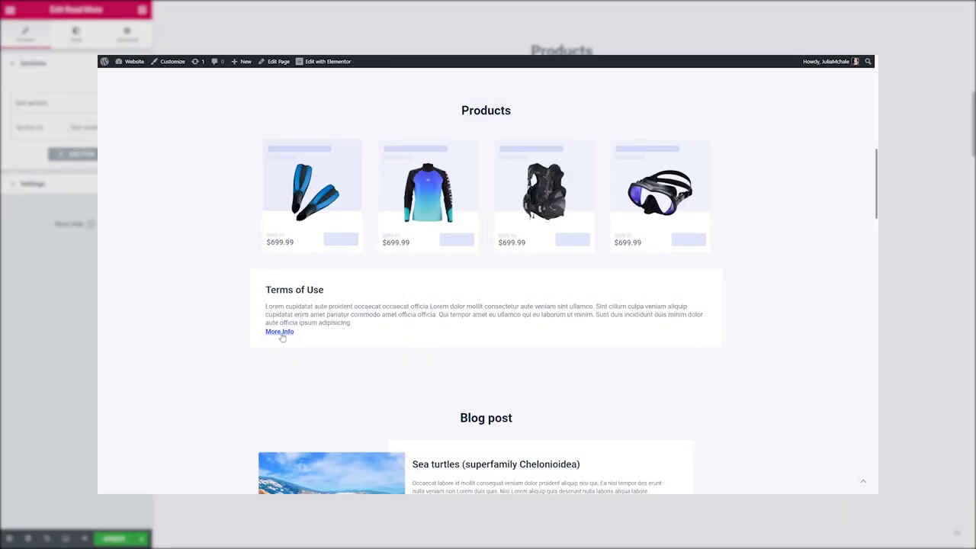
pyautogui.click(281, 333)
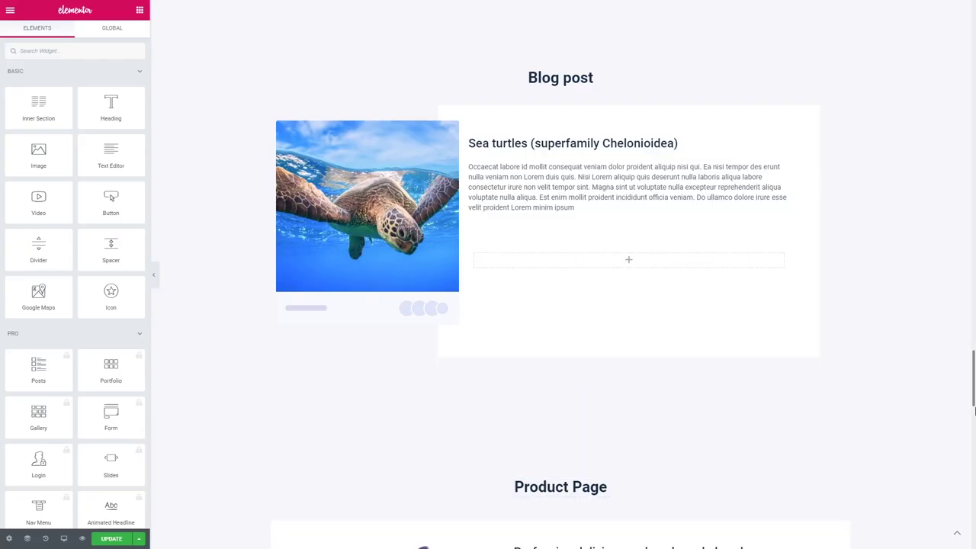
# Duplicate the empty inner section below the sea turtles paragraph twice to have three inner sections.
pyautogui.rightClick(628, 257)
pyautogui.click(653, 264)
pyautogui.rightClick(627, 284)
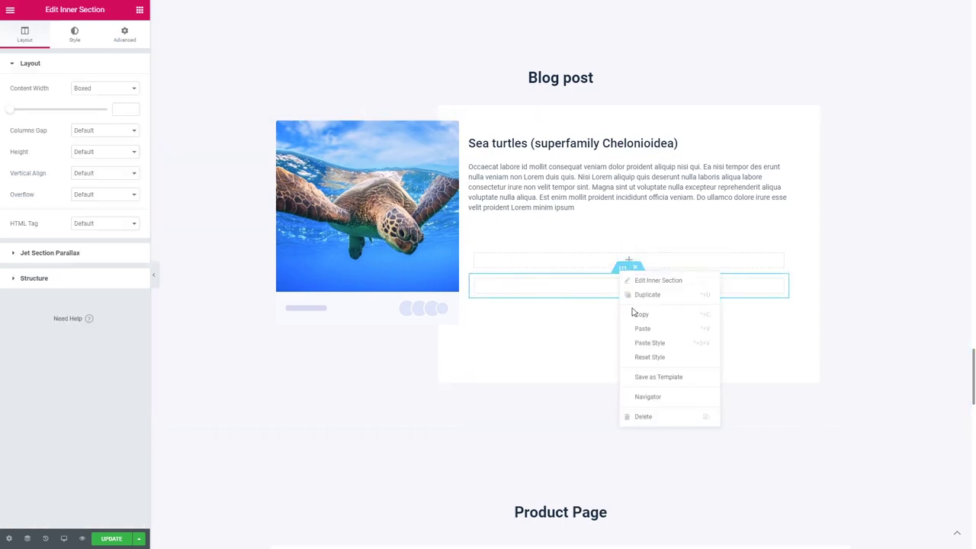
pyautogui.click(653, 296)
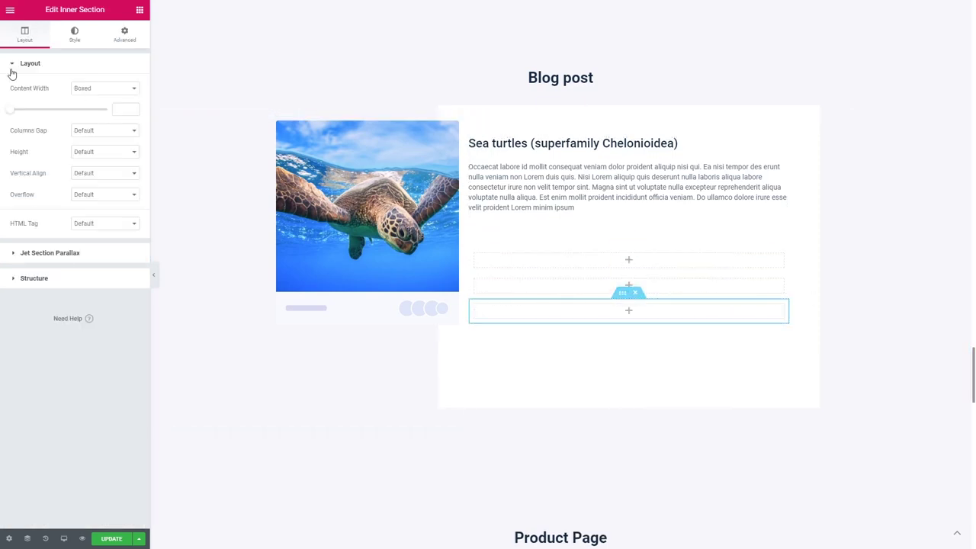
# Add the heading text "Where Do Turtles Live?" to the blog post and insert the turtle map image in the first inner section.
pyautogui.click(610, 231)
pyautogui.write('Where Do Turtles Live?')
pyautogui.click(677, 272)
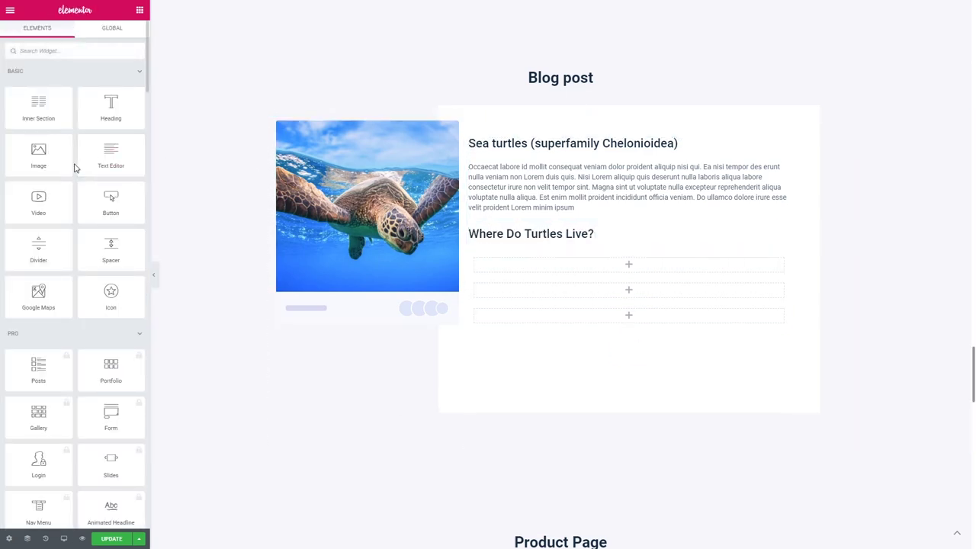
pyautogui.moveTo(74, 166); pyautogui.dragTo(641, 273)
pyautogui.scroll(-1, 725, 290)
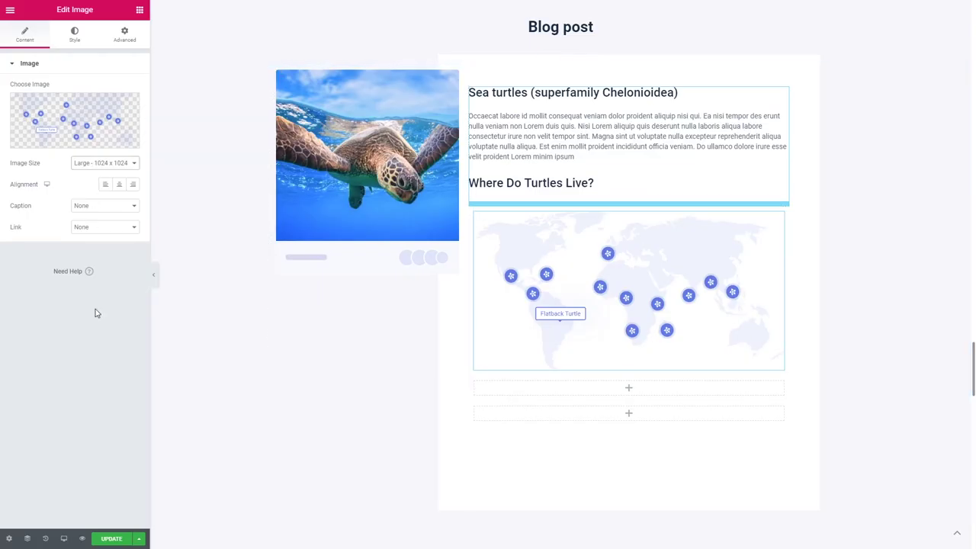
# Add an H3 heading below the map reading "Did you know these secrets about sea turtles?".
pyautogui.click(10, 10)
pyautogui.moveTo(109, 105); pyautogui.dragTo(625, 357)
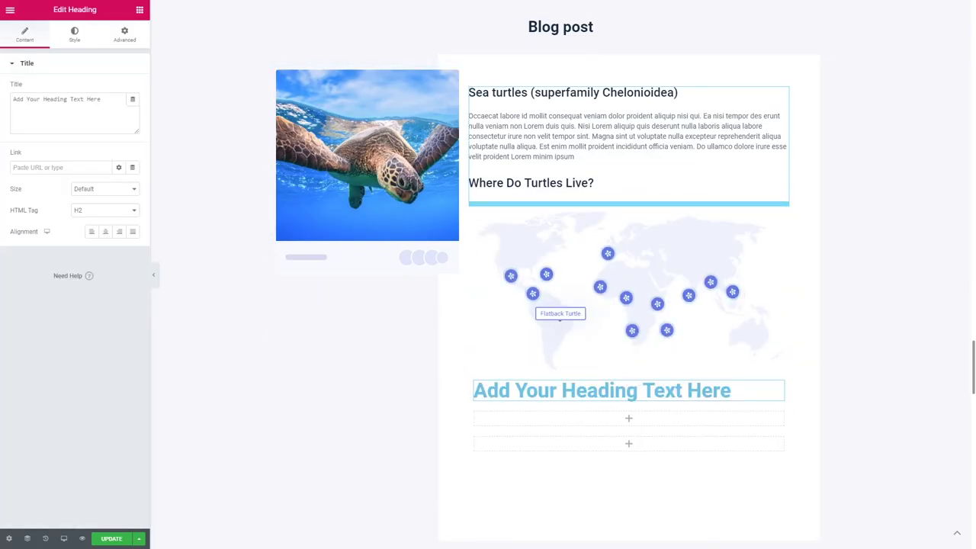
pyautogui.moveTo(731, 390); pyautogui.dragTo(473, 390)
pyautogui.write('Did you know these secrets about sea turtles?')
pyautogui.scroll(-2, 630, 388)
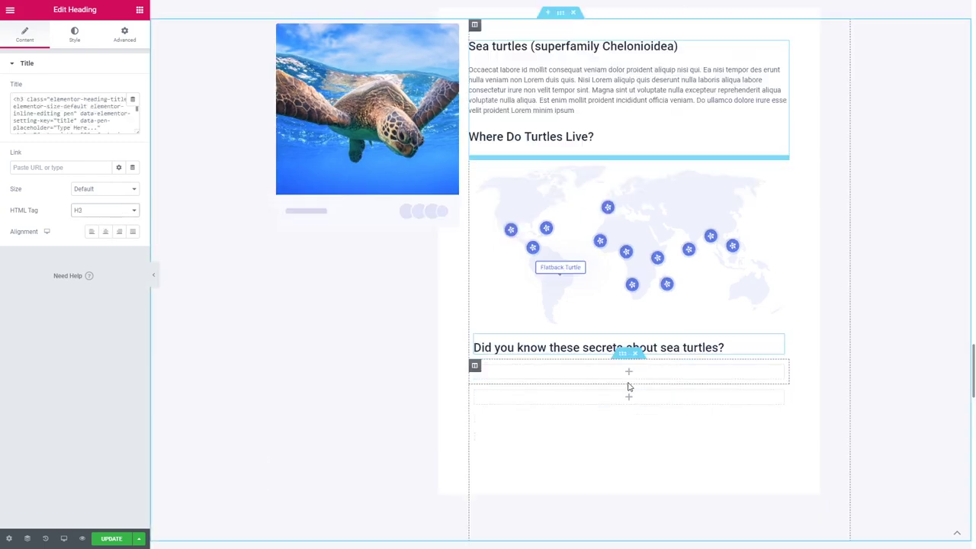
# Add an Accordion widget with three "Secrets about sea turtles" items to the second inner section.
pyautogui.click(628, 388)
pyautogui.write('accordion')
pyautogui.moveTo(109, 81); pyautogui.dragTo(632, 316)
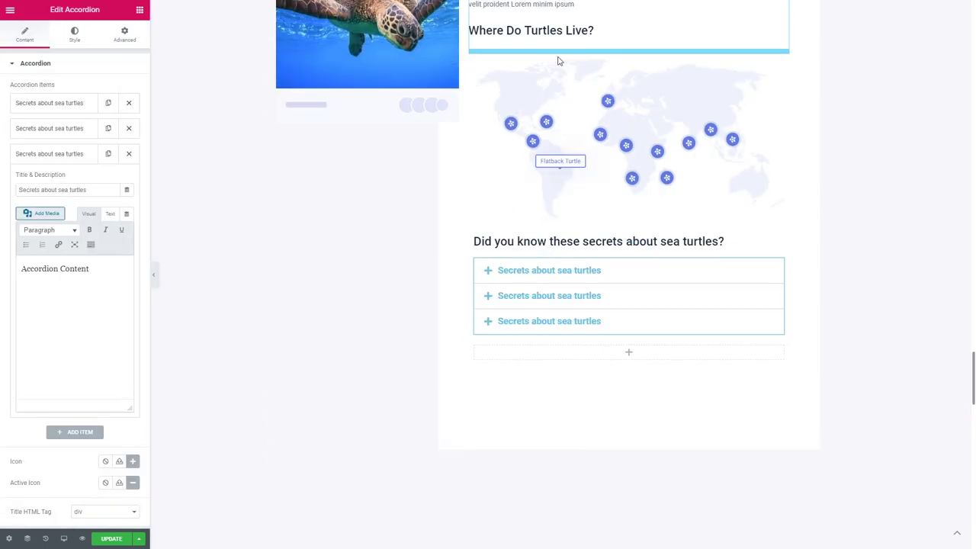
# Add a heading below the accordion reading "Watch and discover".
pyautogui.click(10, 10)
pyautogui.click(11, 12)
pyautogui.moveTo(109, 105); pyautogui.dragTo(628, 374)
pyautogui.moveTo(731, 383); pyautogui.dragTo(433, 384)
pyautogui.write('Watch and discover')
pyautogui.click(89, 241)
pyautogui.scroll(-2, 628, 352)
# Add a Video widget to the last inner section, below the "Watch and discover" heading.
pyautogui.click(671, 336)
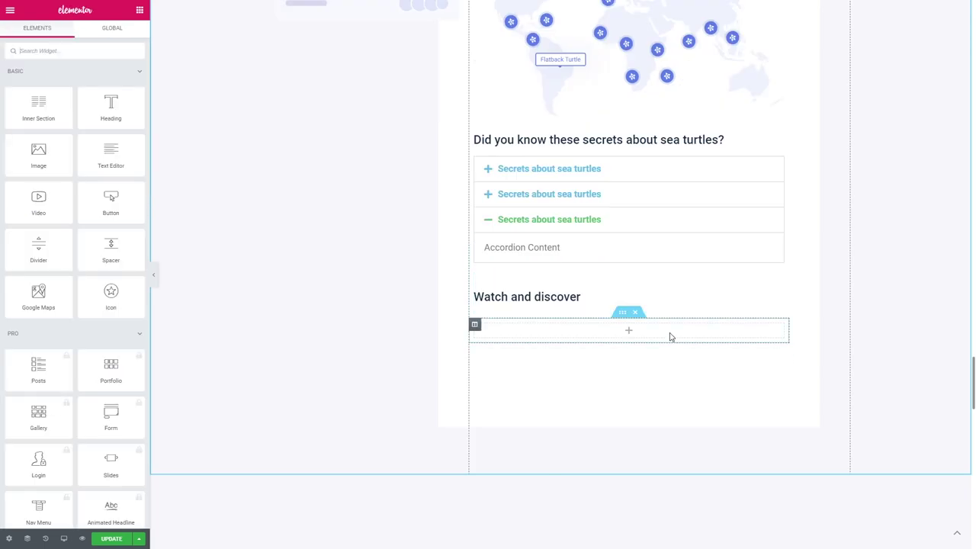
pyautogui.click(536, 286)
pyautogui.click(140, 9)
pyautogui.moveTo(39, 196); pyautogui.dragTo(629, 330)
# Add a Read More widget between the "Where Do Turtles Live?" heading and the map.
pyautogui.scroll(3, 608, 290)
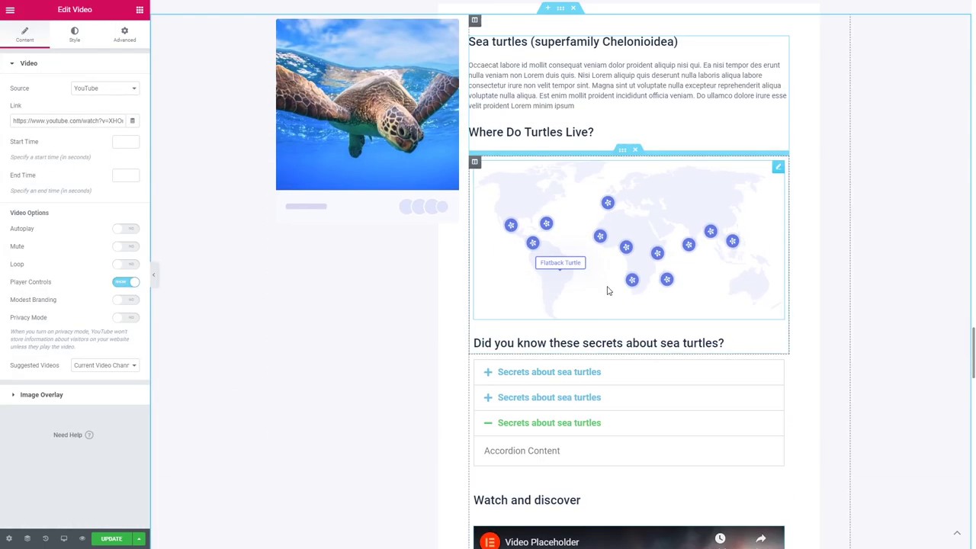
pyautogui.click(10, 11)
pyautogui.click(10, 10)
pyautogui.click(57, 50)
pyautogui.write('read')
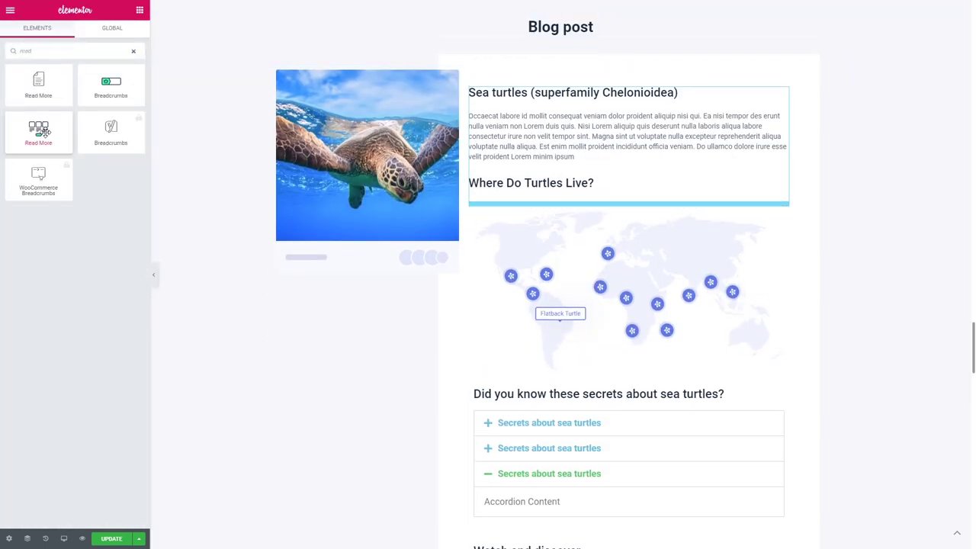
pyautogui.moveTo(39, 131); pyautogui.dragTo(534, 198)
# Replace the blog post Read More button's icon with the down-arrow SVG and place it after the label.
pyautogui.click(46, 157)
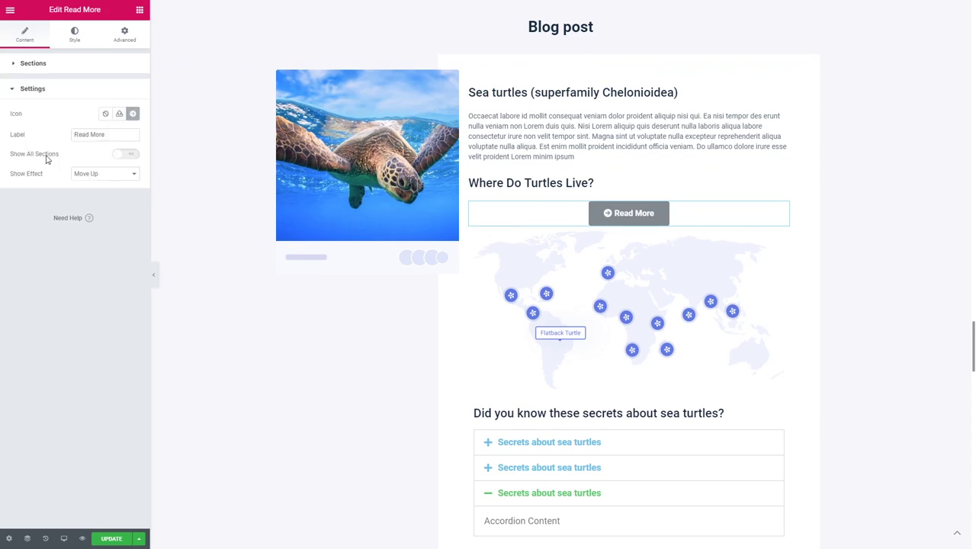
pyautogui.click(119, 116)
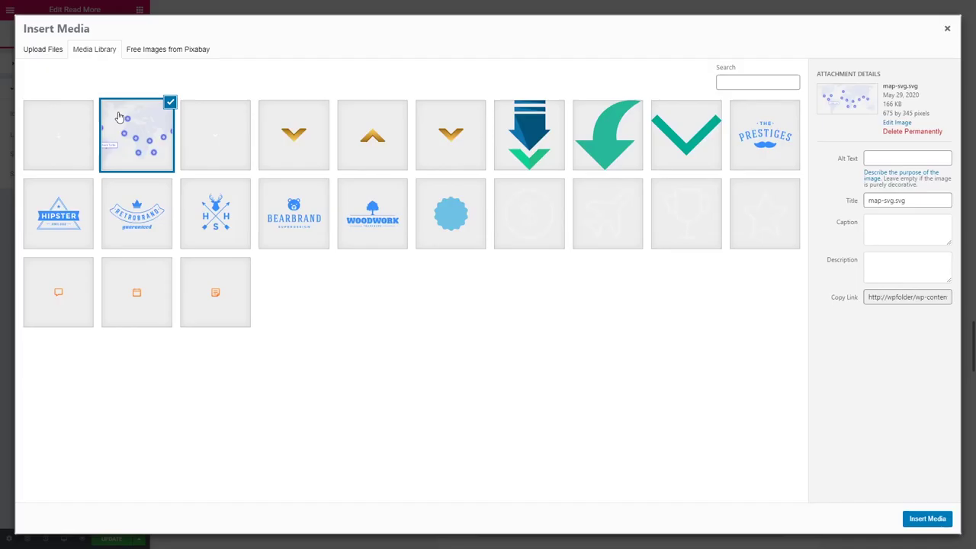
pyautogui.click(64, 143)
pyautogui.click(925, 525)
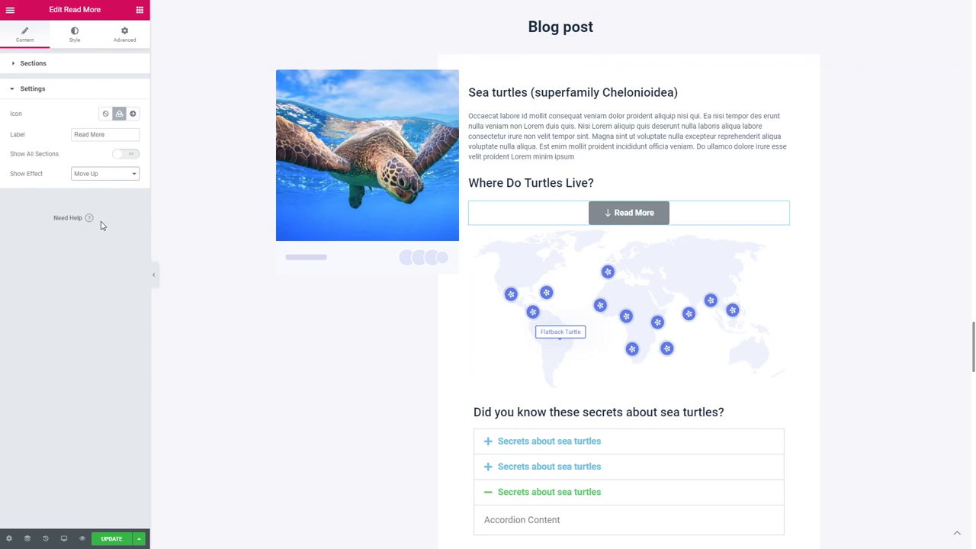
pyautogui.click(74, 34)
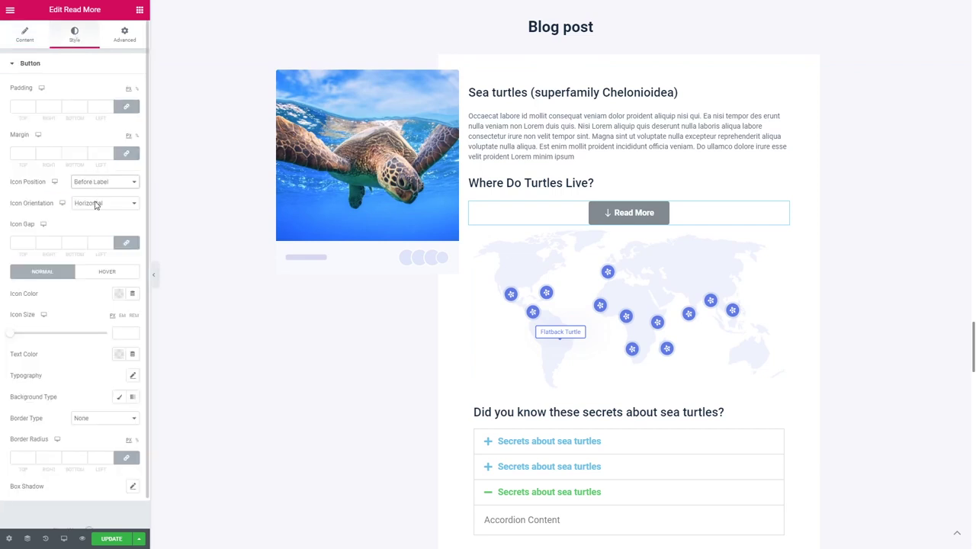
pyautogui.click(96, 204)
# Give the blog post Read More button a bright blue background and rounded corners.
pyautogui.scroll(-1, 104, 248)
pyautogui.click(119, 365)
pyautogui.click(119, 386)
pyautogui.click(123, 228)
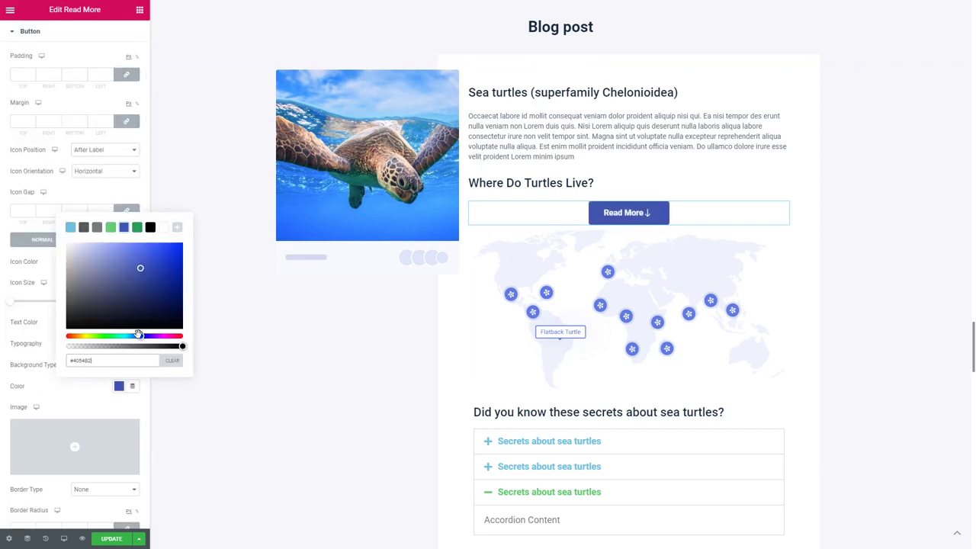
pyautogui.click(136, 335)
pyautogui.moveTo(140, 268); pyautogui.dragTo(157, 238)
pyautogui.click(128, 189)
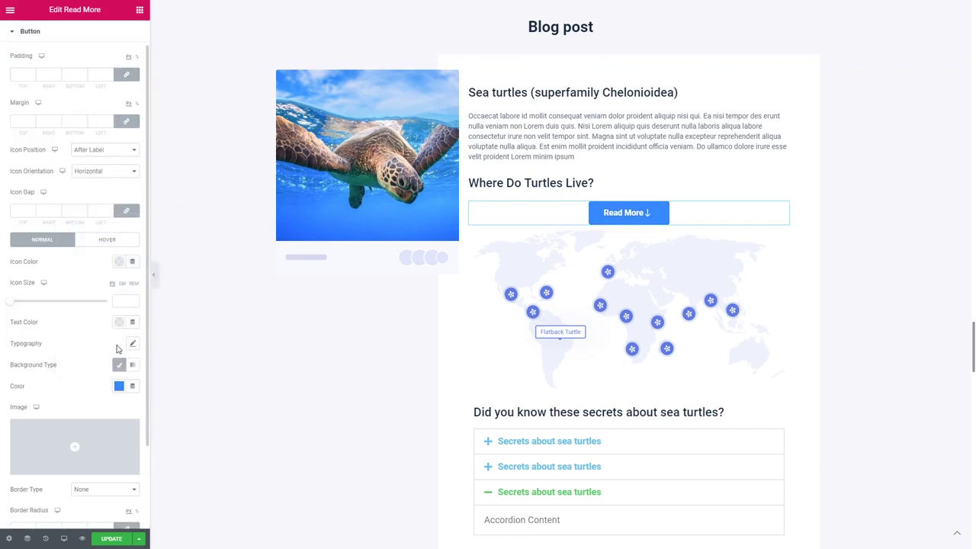
pyautogui.scroll(-3, 118, 348)
pyautogui.click(20, 425)
# Set the blog post Read More button's hover background colour to green.
pyautogui.click(121, 139)
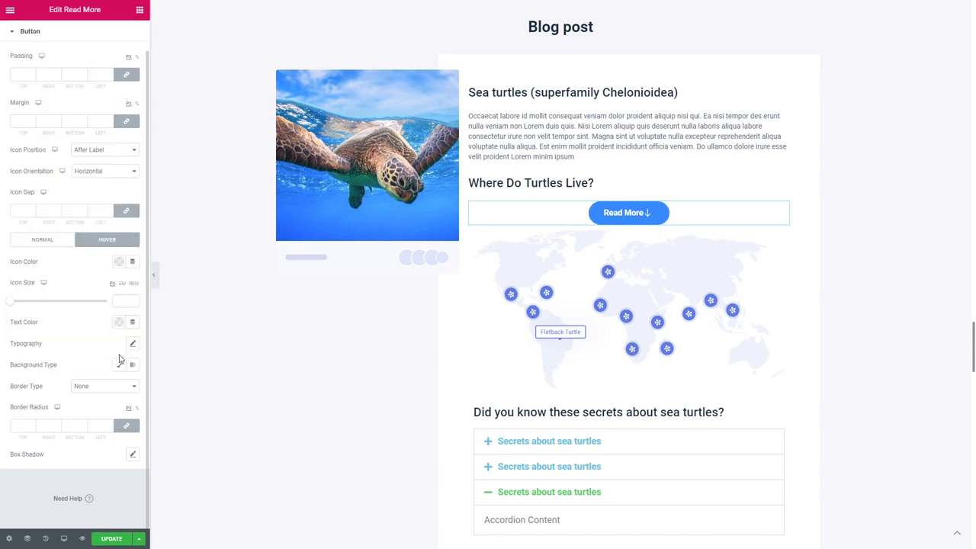
pyautogui.click(118, 363)
pyautogui.click(119, 386)
pyautogui.click(137, 227)
pyautogui.click(141, 208)
# Set the blog post Read More button's hover icon and text colours to white.
pyautogui.click(121, 260)
pyautogui.click(163, 286)
pyautogui.click(134, 223)
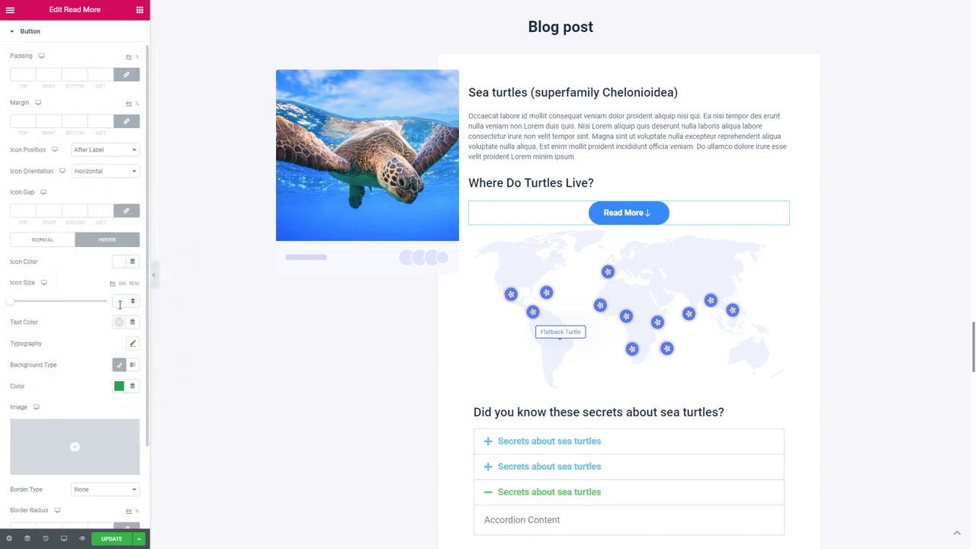
pyautogui.click(121, 323)
pyautogui.click(163, 346)
pyautogui.click(128, 227)
pyautogui.scroll(1, 70, 120)
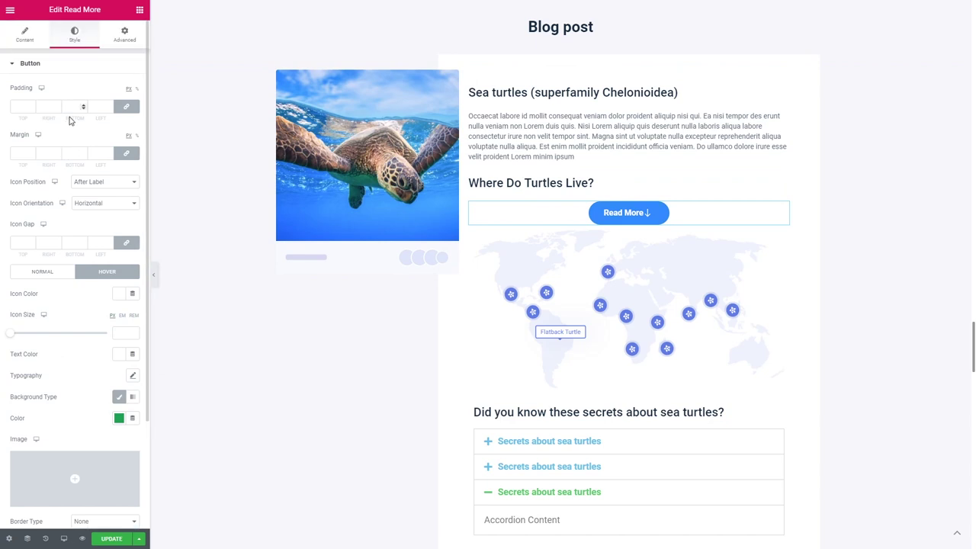
# Set the blog post Read More widget's positioning width to Inline (auto).
pyautogui.click(123, 35)
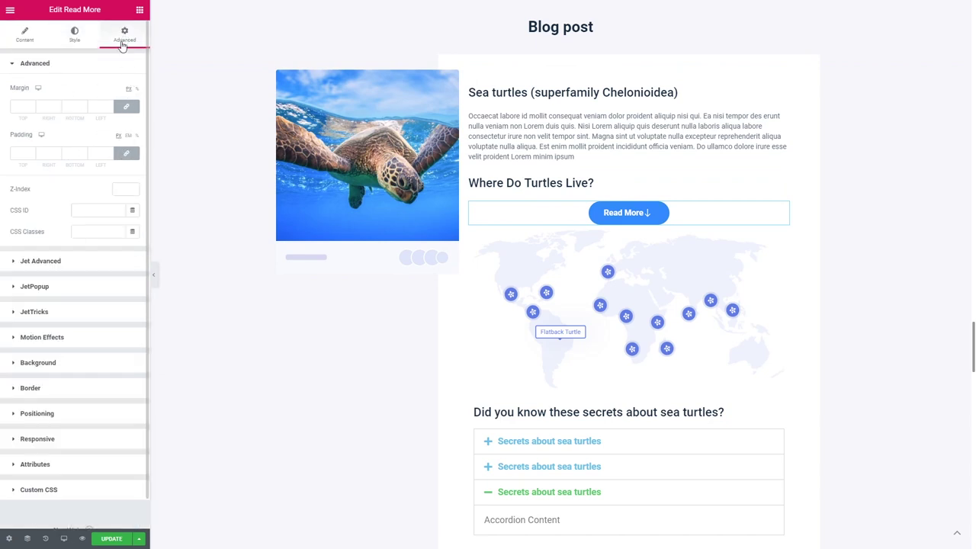
pyautogui.click(59, 416)
pyautogui.click(94, 299)
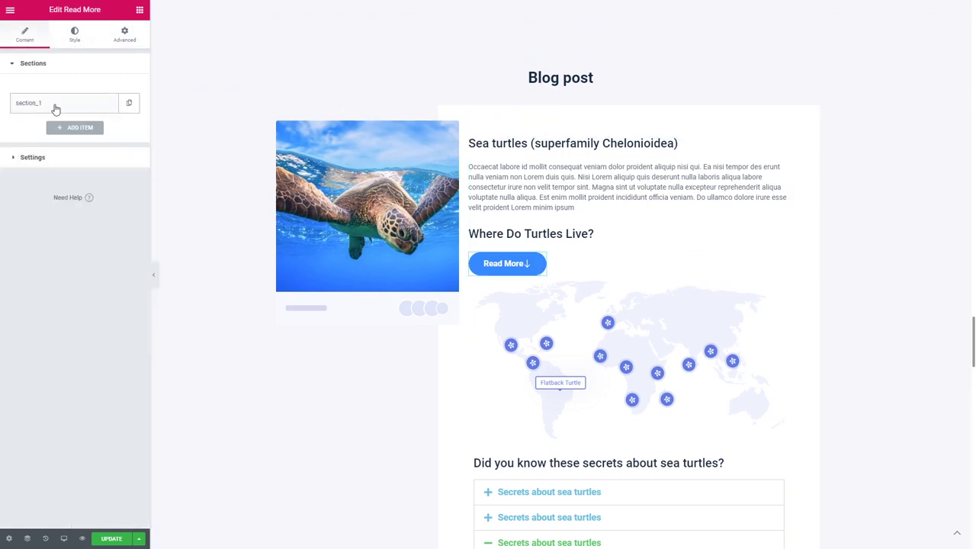
# List the sections turtles_1, turtles_2 and turtles_3 in the blog post Read More widget.
pyautogui.click(54, 102)
pyautogui.click(78, 153)
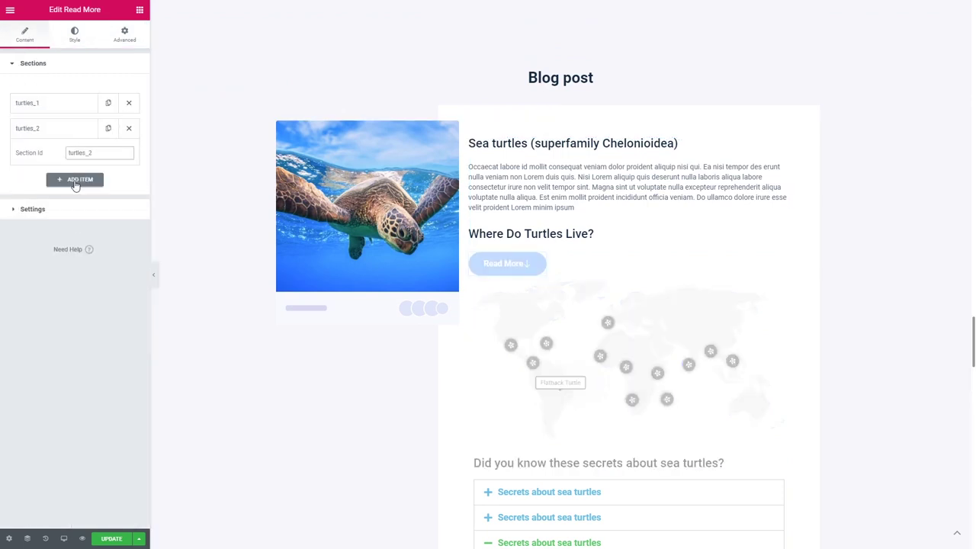
pyautogui.click(75, 182)
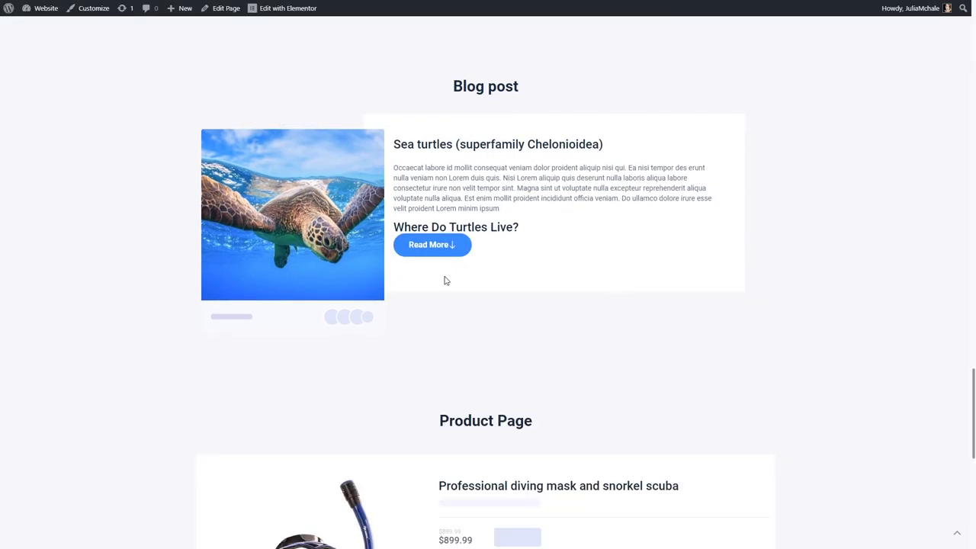
# Test on the live page how the blog post Read More button reveals its sections one by one.
pyautogui.click(434, 249)
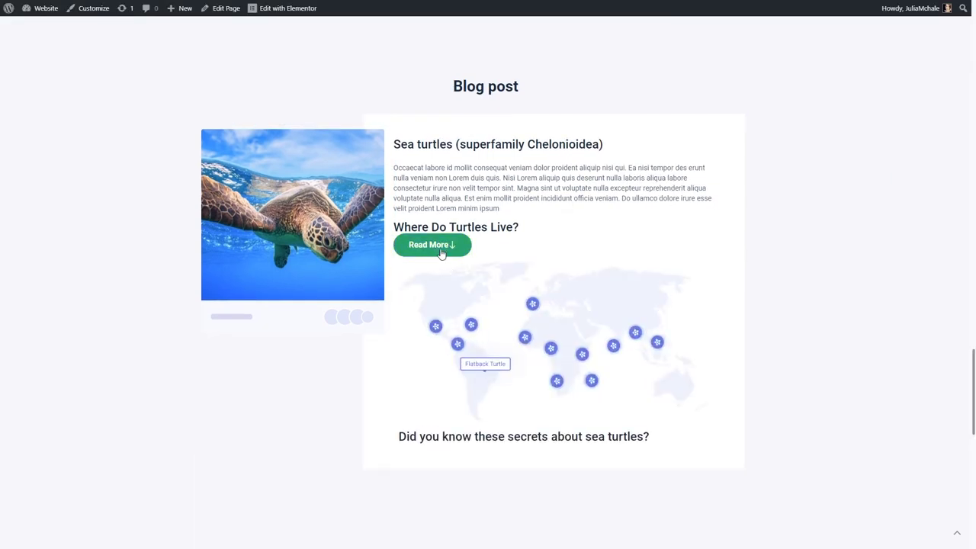
pyautogui.scroll(-2, 439, 213)
pyautogui.scroll(-2, 446, 107)
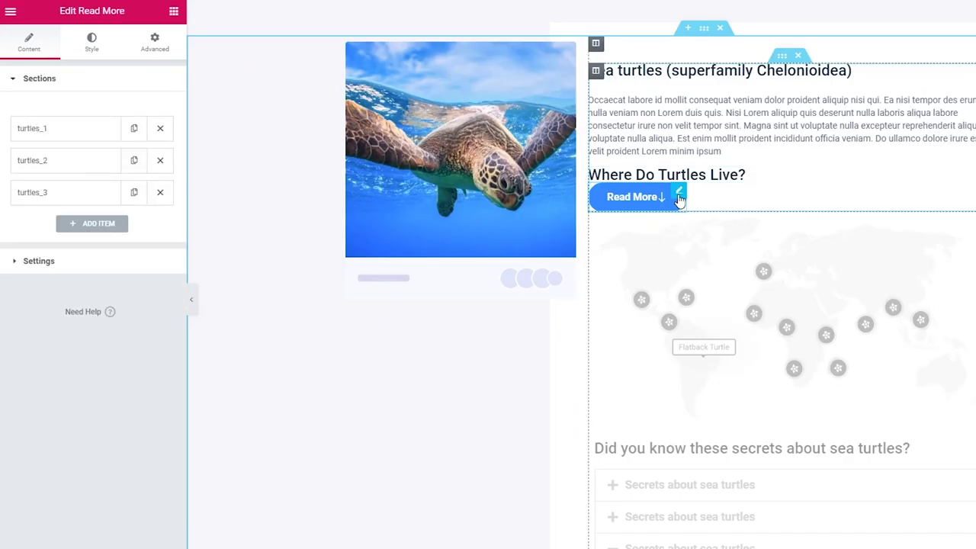
# Test the blog post Read More button with Show All Sections turned on, and turn the option back off.
pyautogui.click(61, 259)
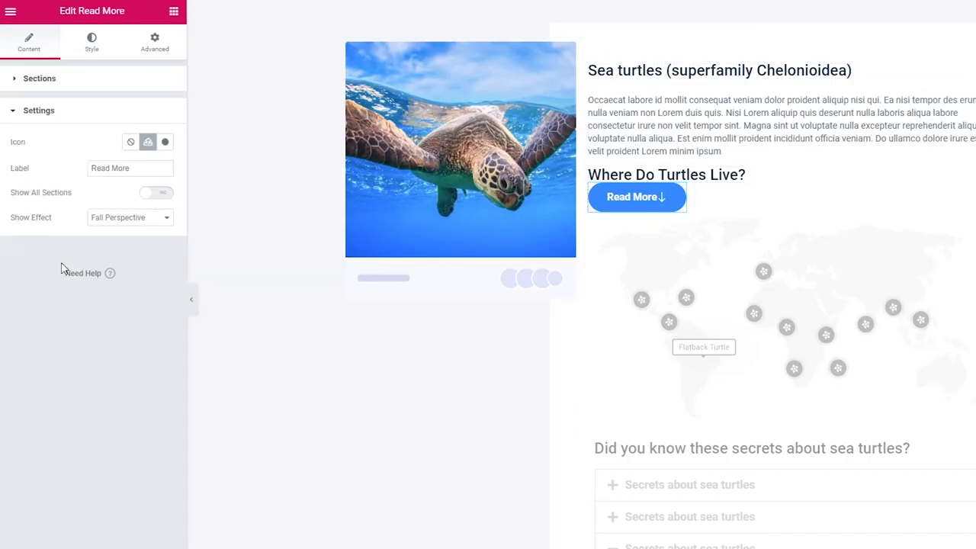
pyautogui.click(161, 195)
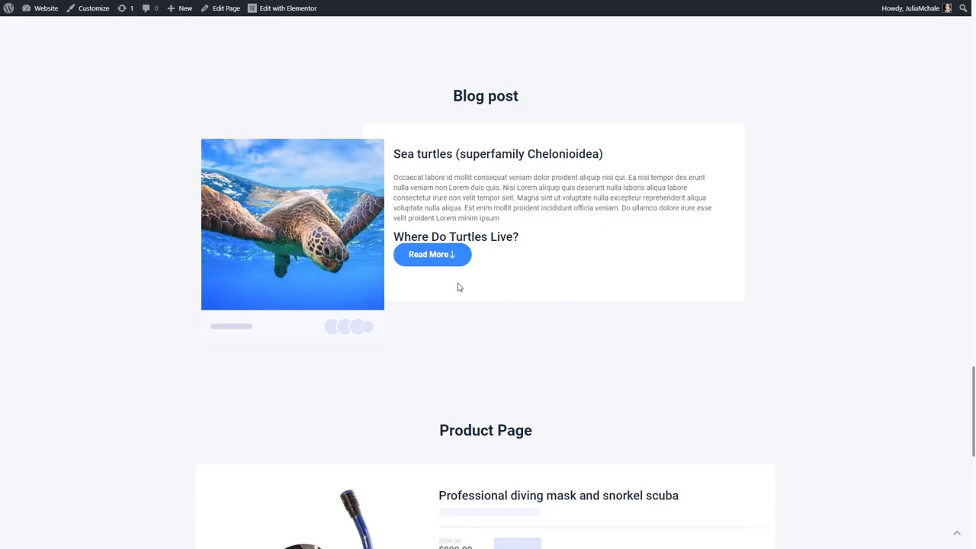
pyautogui.click(428, 255)
pyautogui.scroll(-5, 453, 270)
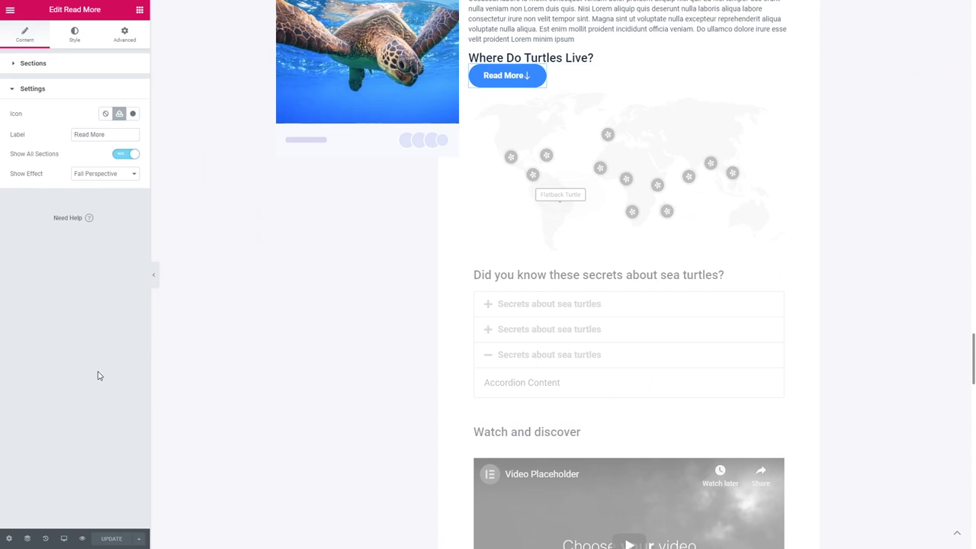
pyautogui.click(124, 154)
# Copy the blog post Read More widget and paste it below the "Did you know these secrets about sea turtles?" and "Watch and discover" headings.
pyautogui.rightClick(528, 73)
pyautogui.click(553, 119)
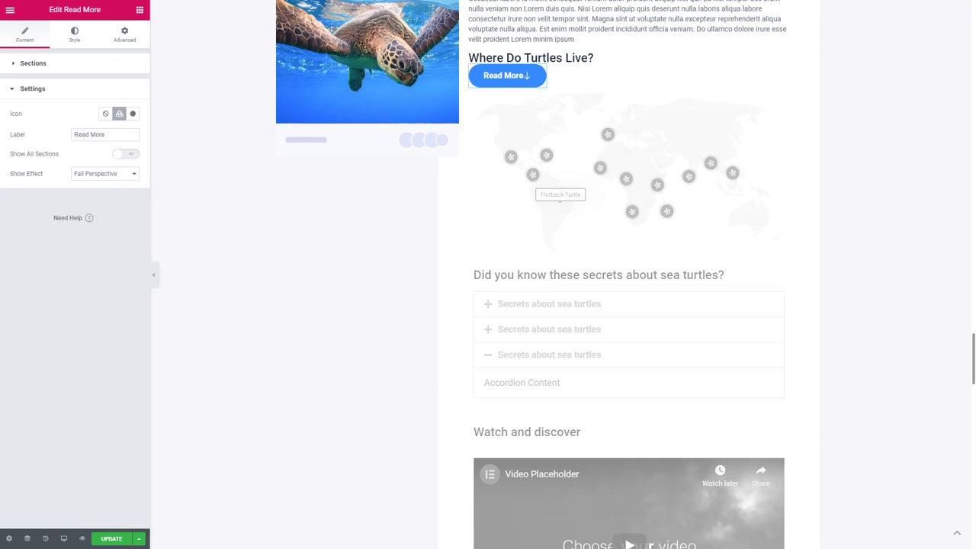
pyautogui.rightClick(727, 277)
pyautogui.click(751, 333)
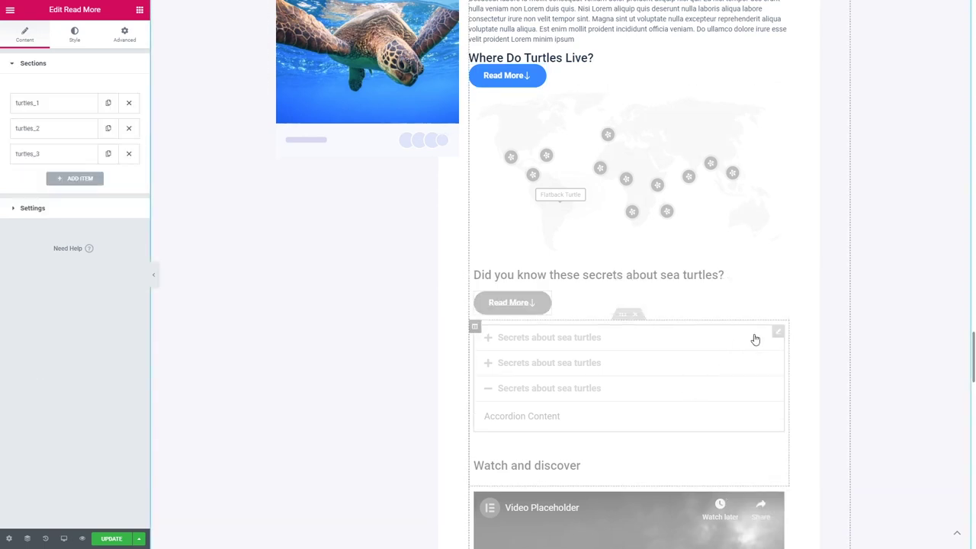
pyautogui.scroll(-2, 534, 320)
pyautogui.rightClick(589, 382)
pyautogui.click(621, 379)
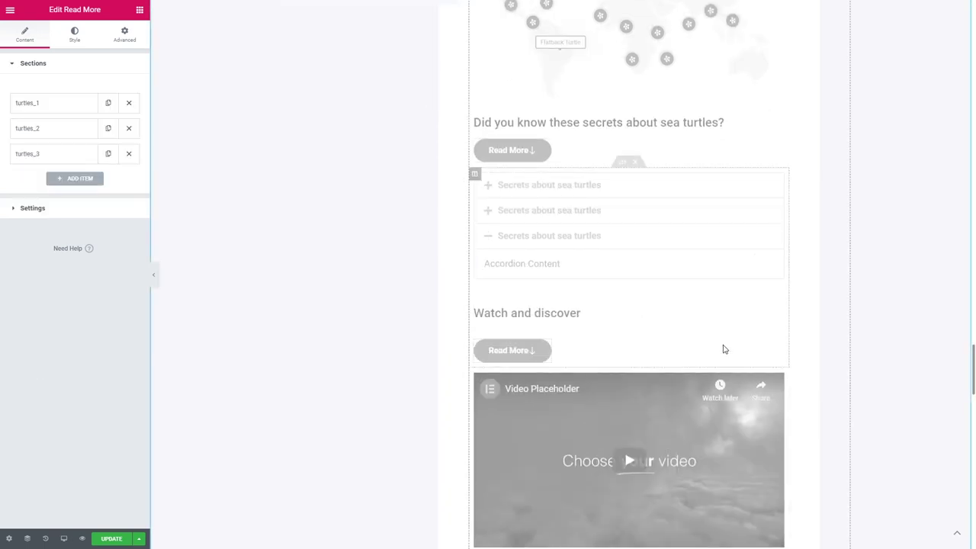
# Remove turtles_2 and turtles_3 from the sections of the first Read More widget below "Where Do Turtles Live?".
pyautogui.scroll(2, 845, 326)
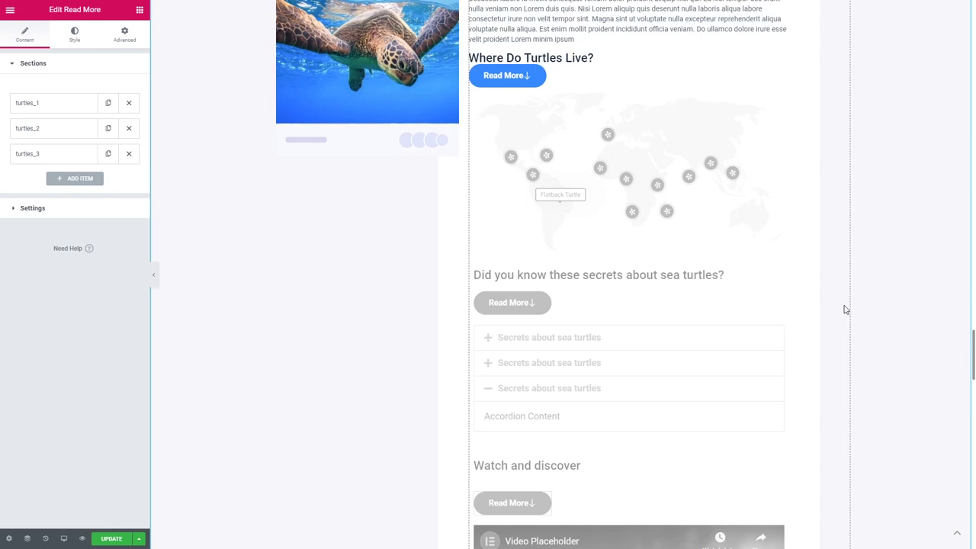
pyautogui.click(129, 128)
pyautogui.click(129, 129)
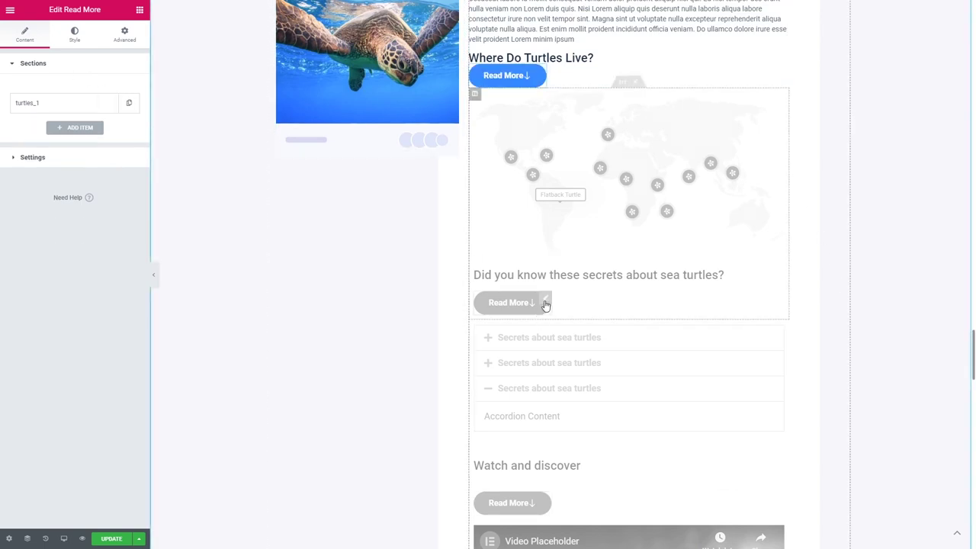
# Remove turtles_1 and turtles_3 from the sections of the Read More widget below the sea turtle secrets heading.
pyautogui.click(544, 305)
pyautogui.click(129, 103)
pyautogui.click(128, 129)
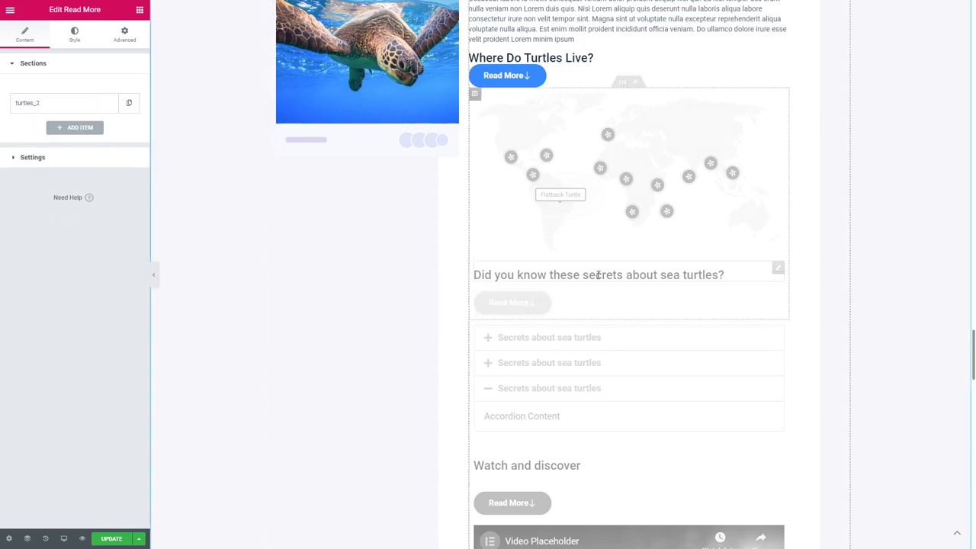
# Remove turtles_1 from the sections of the Read More widget below "Watch and discover".
pyautogui.scroll(-3, 610, 316)
pyautogui.click(526, 400)
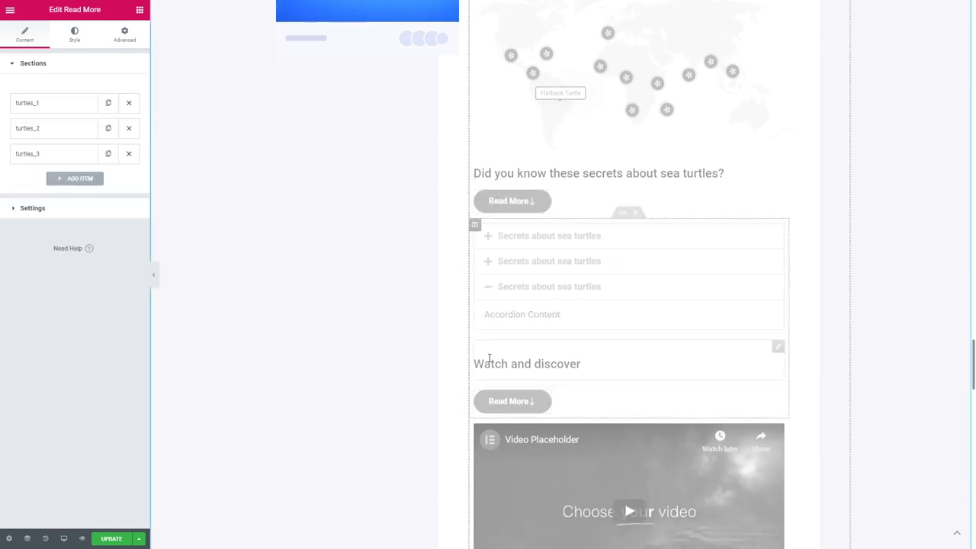
pyautogui.click(129, 102)
pyautogui.click(129, 103)
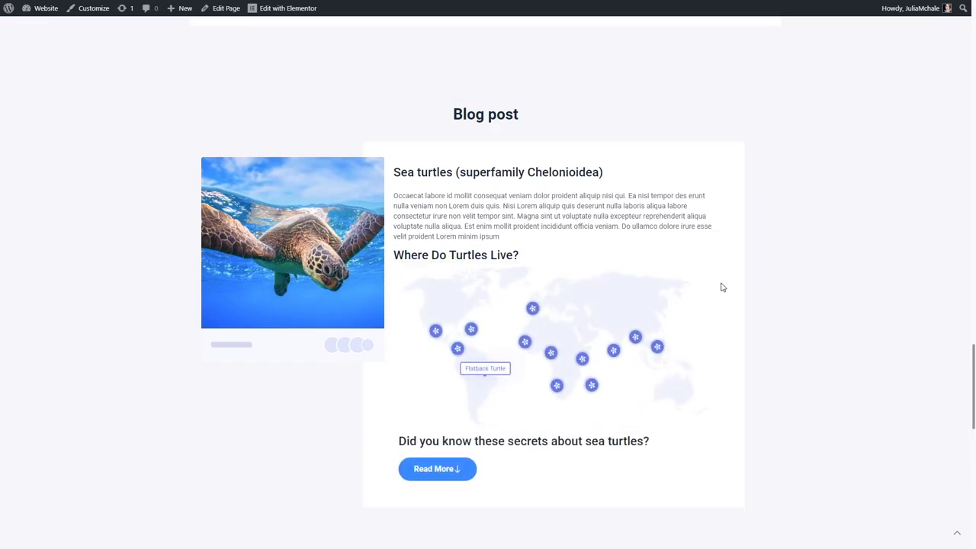
# Test on the live page that the successive blog post Read More buttons reveal the map, accordion and video.
pyautogui.scroll(-2, 542, 312)
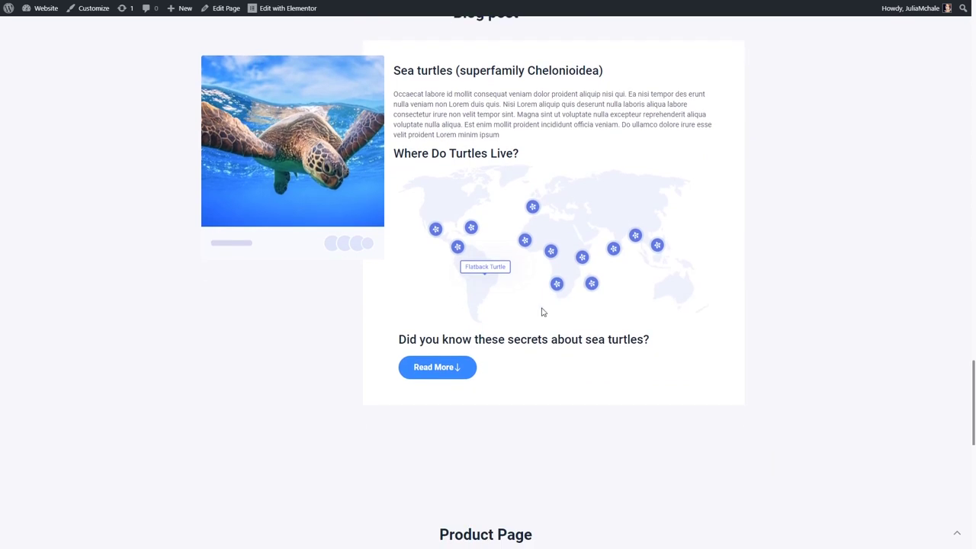
pyautogui.click(461, 369)
pyautogui.scroll(-3, 627, 305)
pyautogui.click(448, 348)
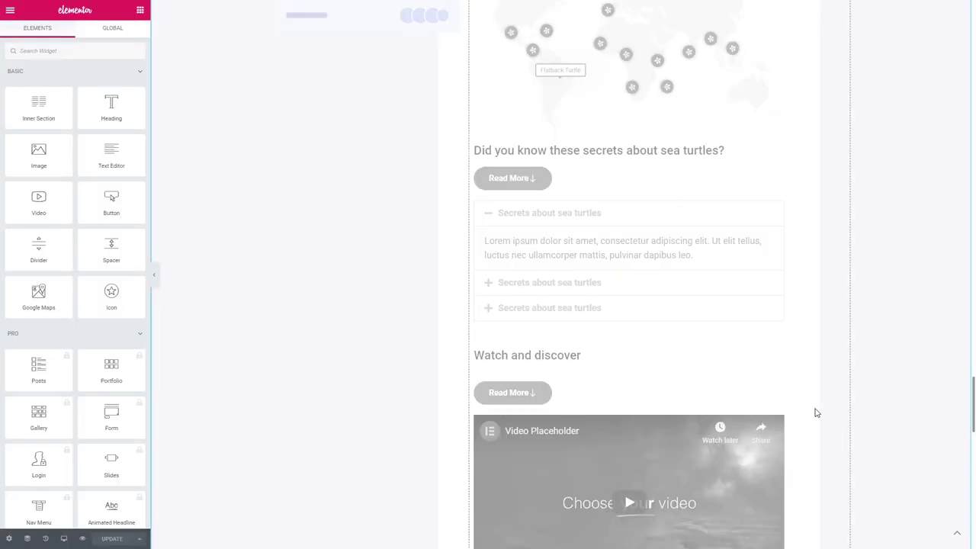
pyautogui.scroll(-5, 917, 386)
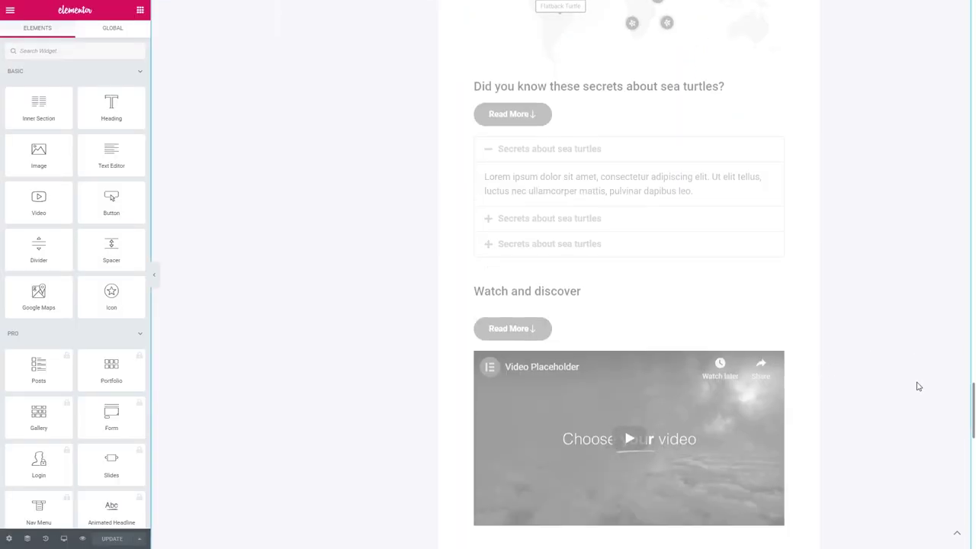
# Find the Read More widget and insert it into the Product Page delivery list after the first two delivery options.
pyautogui.scroll(-5, 917, 386)
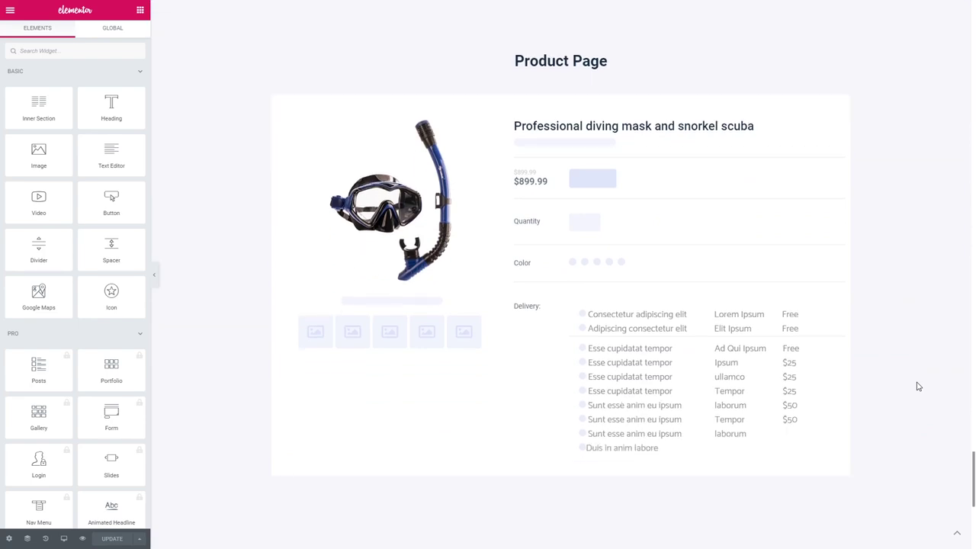
pyautogui.click(53, 51)
pyautogui.write('read more')
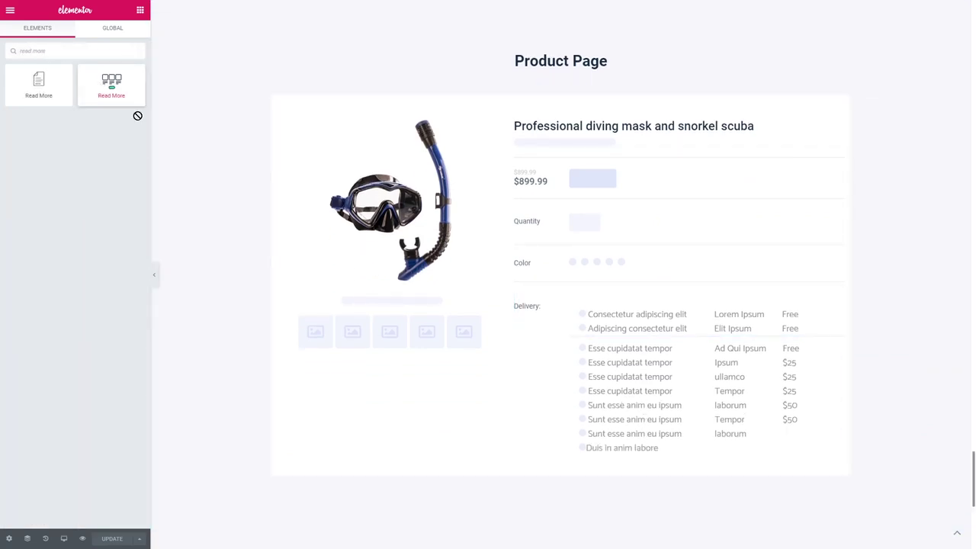
pyautogui.moveTo(138, 115); pyautogui.dragTo(696, 341)
# Label the delivery button "More Info", remove its icon and choose a different show effect.
pyautogui.click(33, 157)
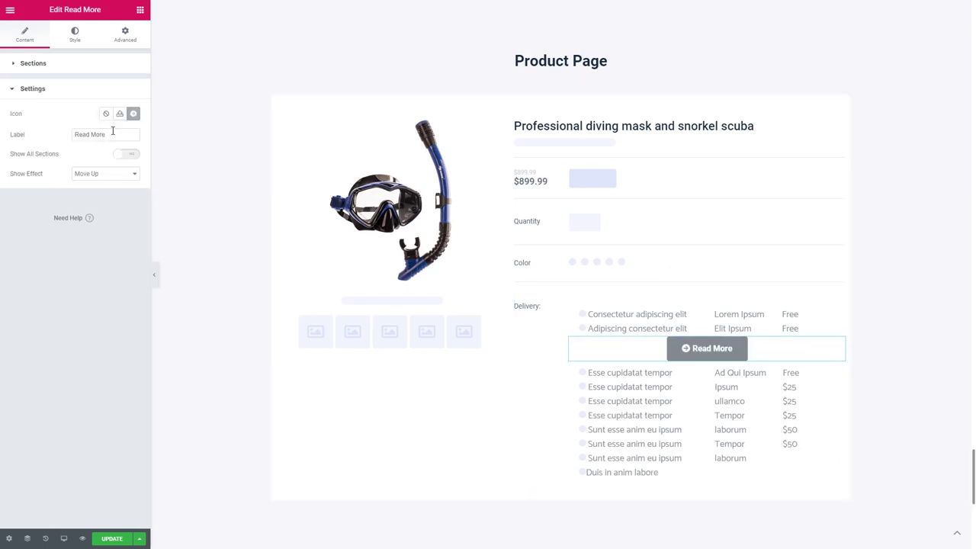
pyautogui.moveTo(113, 133); pyautogui.dragTo(39, 135)
pyautogui.write('More Info')
pyautogui.click(106, 114)
pyautogui.click(125, 174)
pyautogui.click(103, 213)
# Unlink the More Info button's padding and set the top and bottom to 10 and the right to 70.
pyautogui.click(74, 36)
pyautogui.click(126, 106)
pyautogui.doubleClick(25, 106)
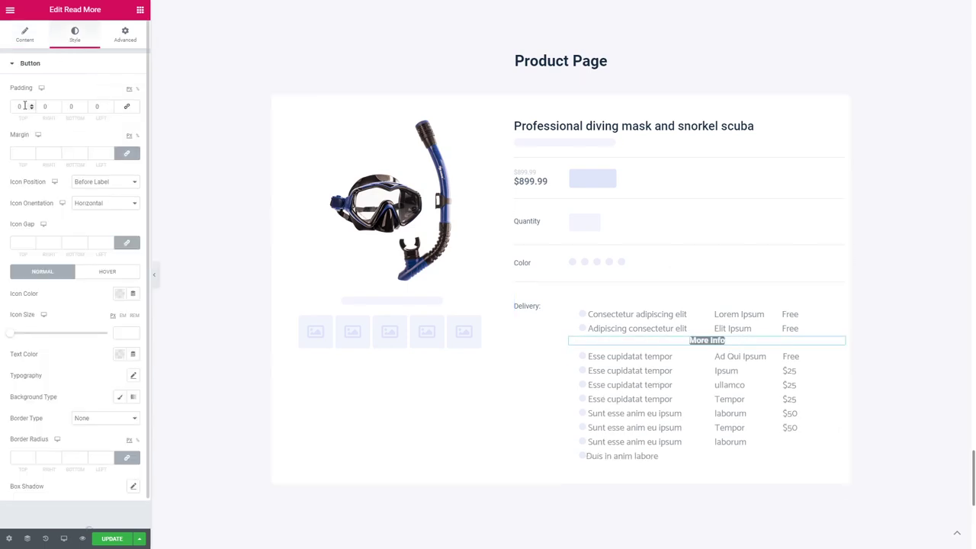
pyautogui.write('10')
pyautogui.doubleClick(74, 106)
pyautogui.write('10')
pyautogui.doubleClick(47, 106)
pyautogui.write('70')
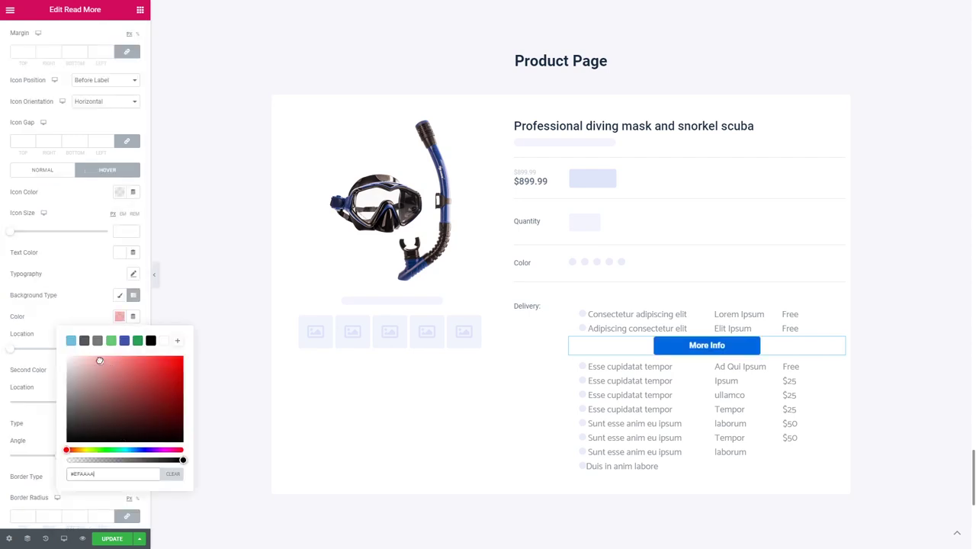
# Give the More Info button's hover background a gradient from green to pinkish red.
pyautogui.click(111, 340)
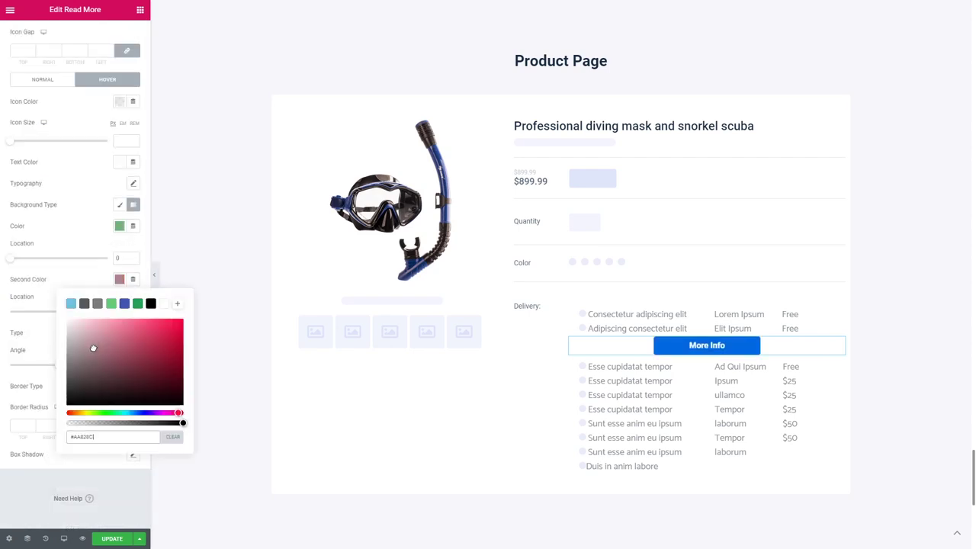
pyautogui.click(120, 336)
pyautogui.click(144, 242)
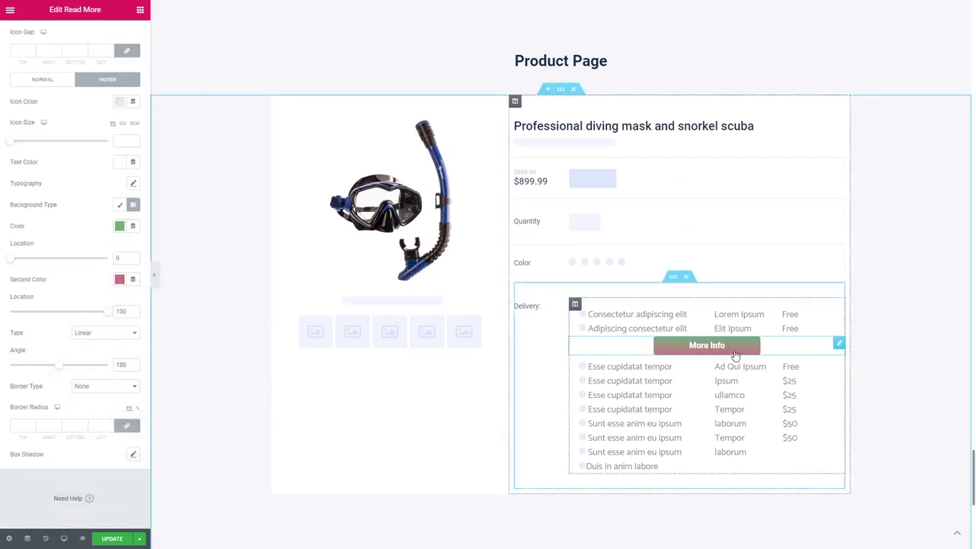
# Open the advanced settings of the inner section with the extra delivery options and select its CSS ID.
pyautogui.click(678, 401)
pyautogui.click(113, 34)
pyautogui.doubleClick(96, 210)
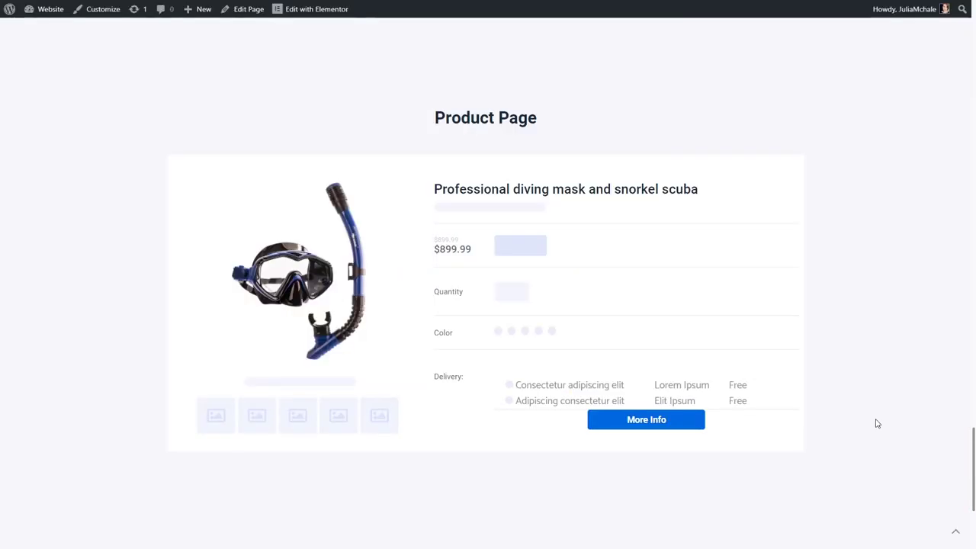
# Test on the live product page that the More Info button reveals the extra delivery options.
pyautogui.click(621, 420)
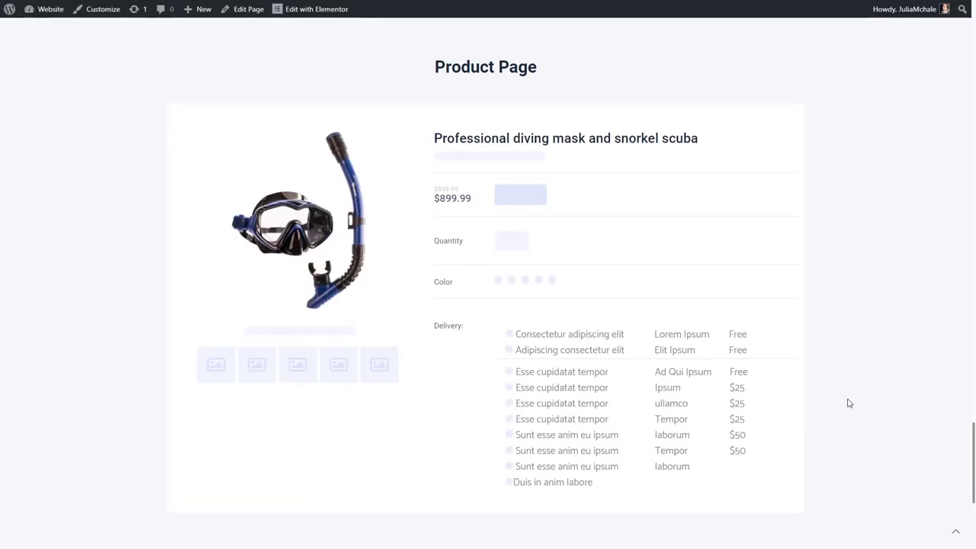